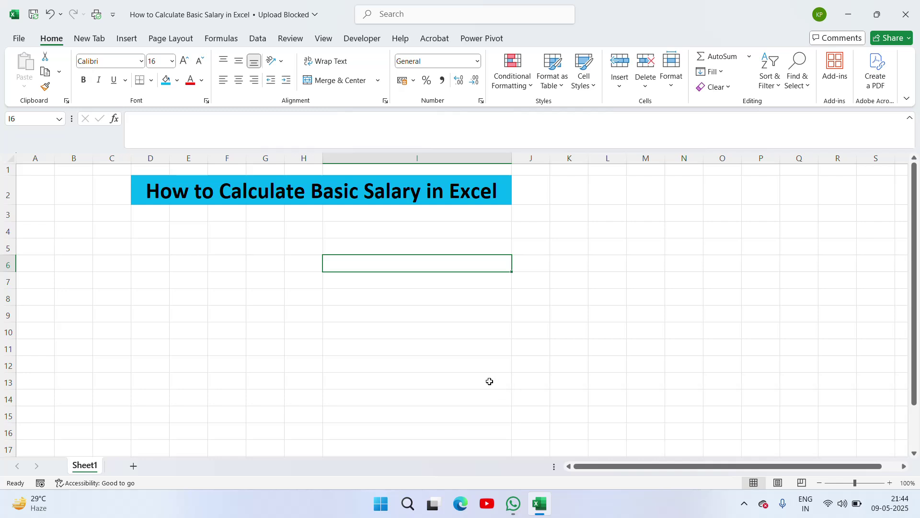
Step: Enter the header "Employee" in cell D4 and autofit column D to it
{"action": "left_click", "coordinate": [156, 230]}
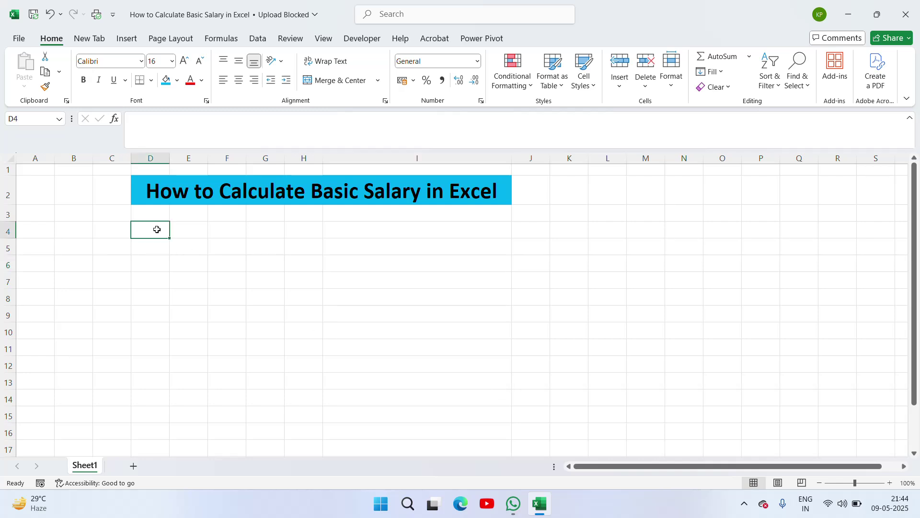
{"action": "type", "text": "Name"}
{"action": "key", "text": "Escape"}
{"action": "type", "text": "Employe"}
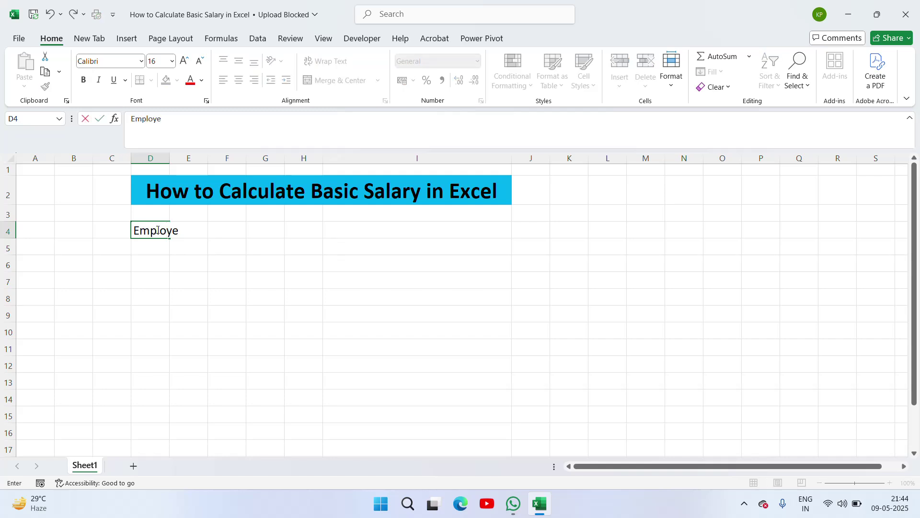
{"action": "type", "text": "e"}
{"action": "key", "text": "ctrl+Return"}
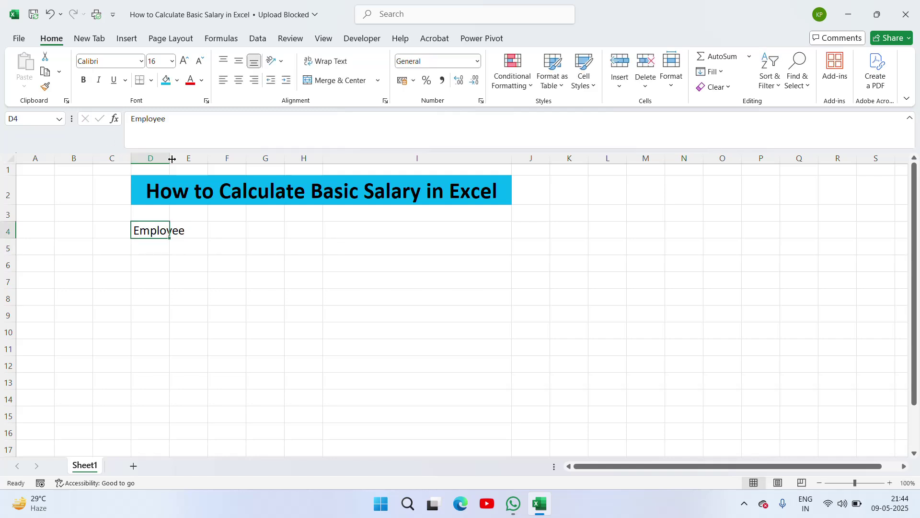
{"action": "double_click", "coordinate": [172, 158]}
Step: Enter the header "EMP Id" in cell E4 and autofit column E to it
{"action": "left_click", "coordinate": [210, 235]}
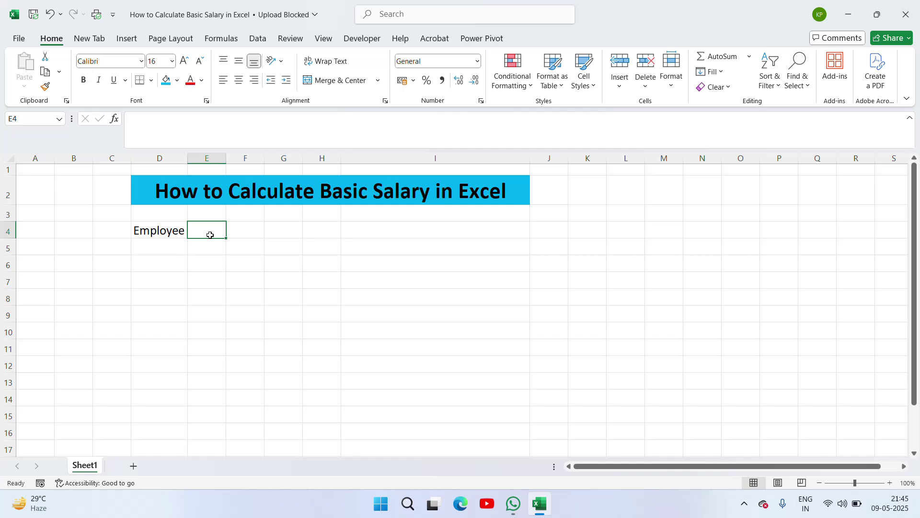
{"action": "type", "text": "EM"}
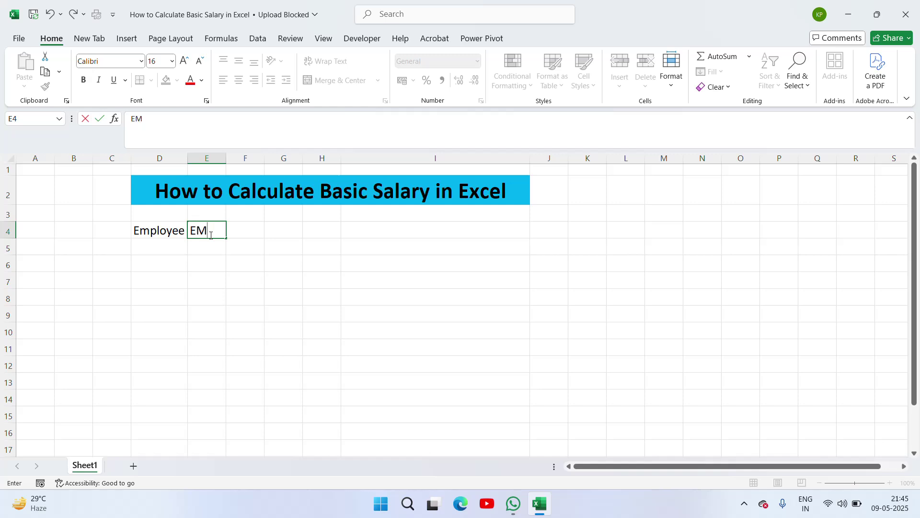
{"action": "type", "text": "p"}
{"action": "key", "text": "BackSpace"}
{"action": "type", "text": "P Id"}
{"action": "key", "text": "ctrl+Return"}
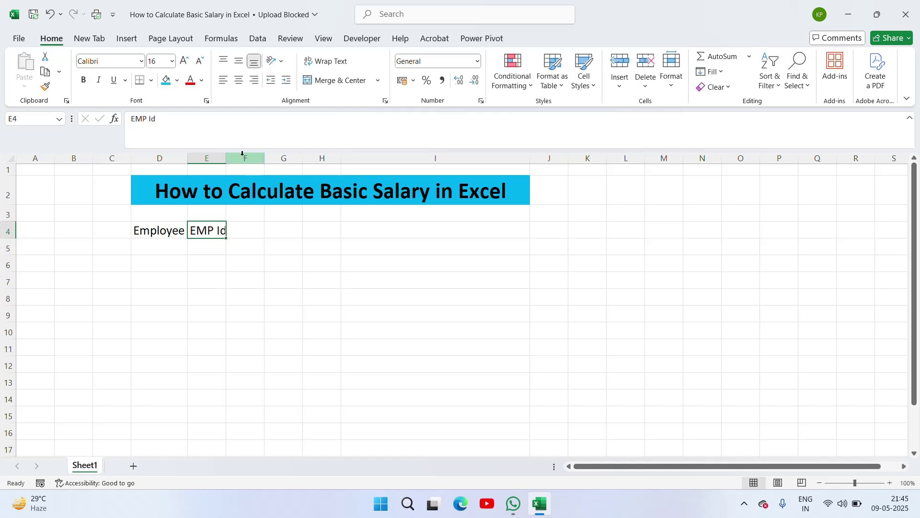
{"action": "double_click", "coordinate": [226, 157]}
Step: Enter the header "CTC" in cell F4 and make column F clearly wider than the text
{"action": "left_click", "coordinate": [258, 230]}
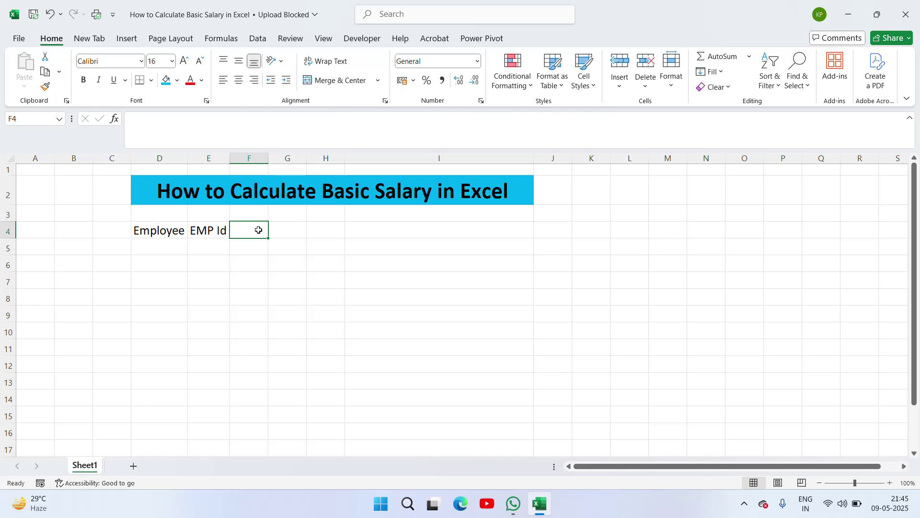
{"action": "type", "text": "CTC"}
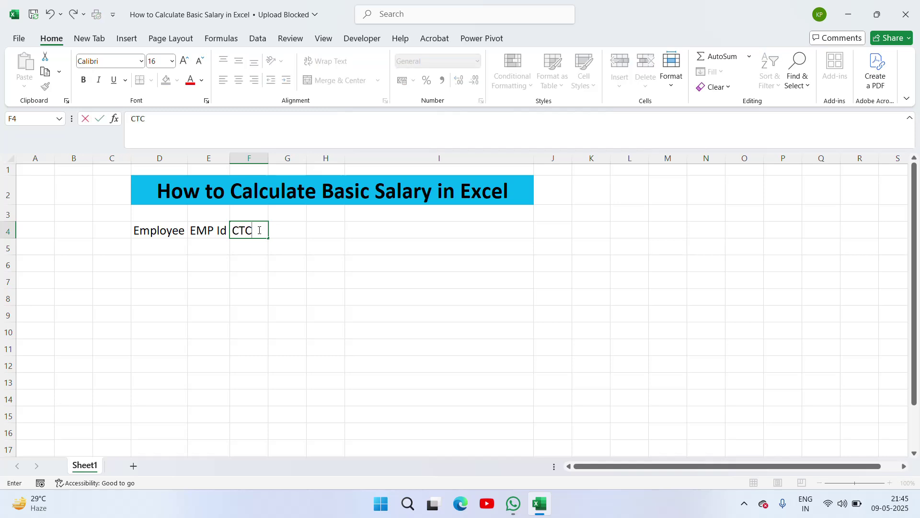
{"action": "key", "text": "Return"}
{"action": "left_click", "coordinate": [259, 230]}
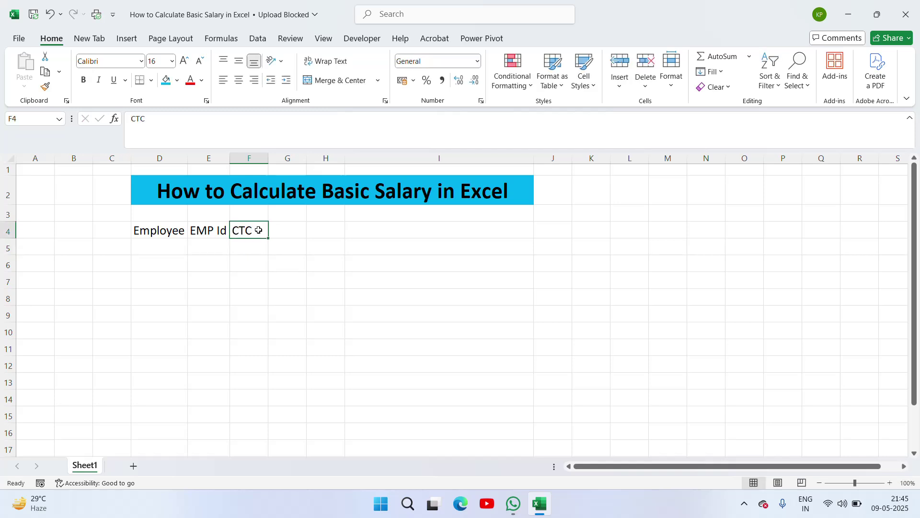
{"action": "left_click", "coordinate": [155, 229]}
{"action": "left_click", "coordinate": [211, 232]}
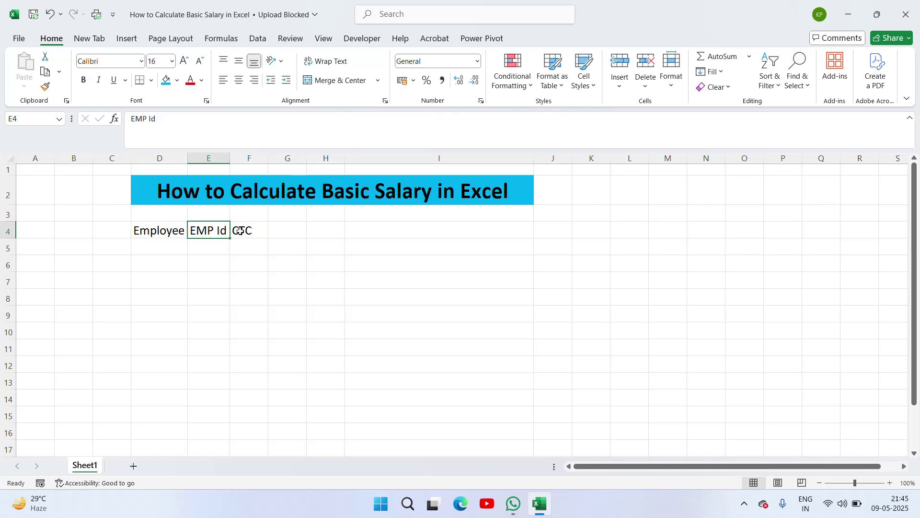
{"action": "left_click", "coordinate": [240, 231]}
{"action": "double_click", "coordinate": [267, 158]}
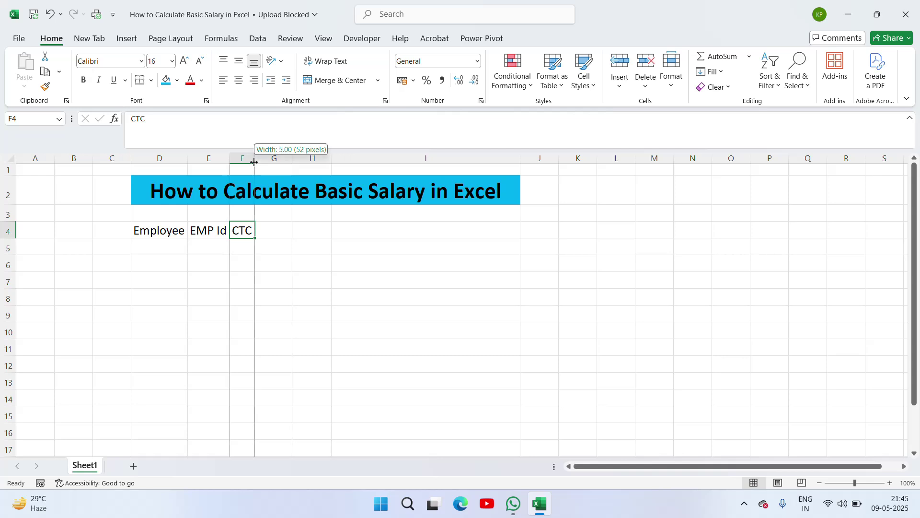
{"action": "left_click_drag", "start_coordinate": [254, 158], "coordinate": [299, 158]}
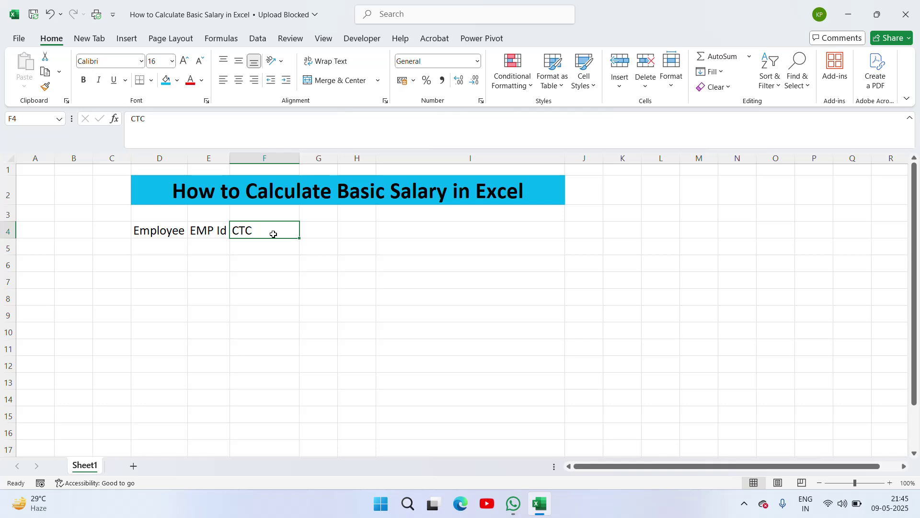
Step: Enter the header "Basic Salary %" in cell G4 and autofit column G to it
{"action": "left_click", "coordinate": [330, 229]}
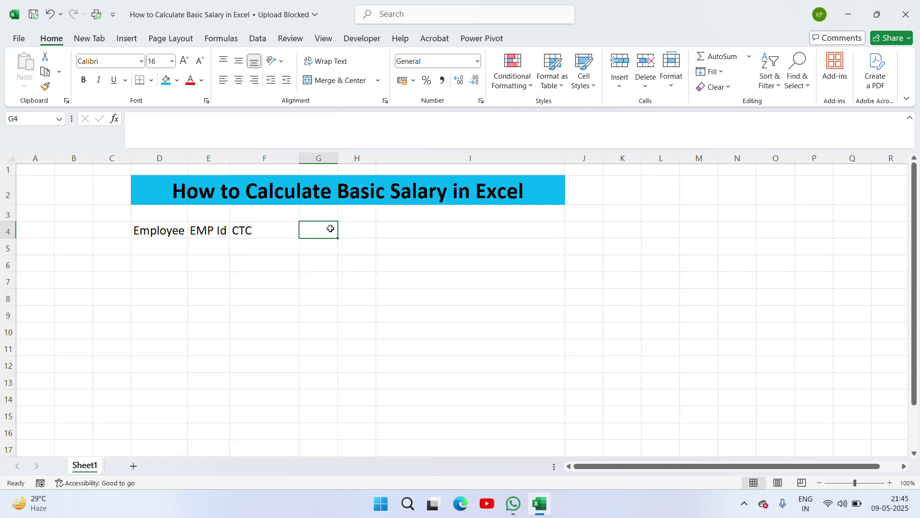
{"action": "type", "text": "Basicc"}
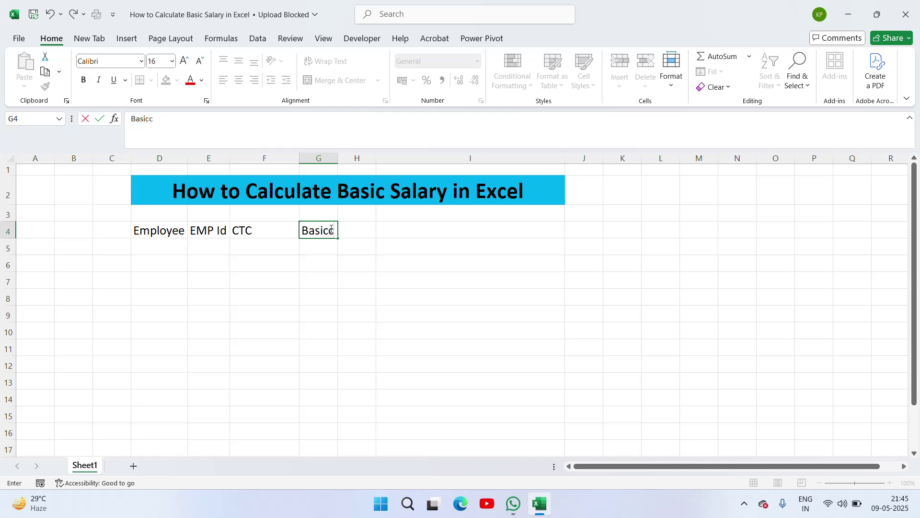
{"action": "key", "text": "BackSpace"}
{"action": "type", "text": "Salary %"}
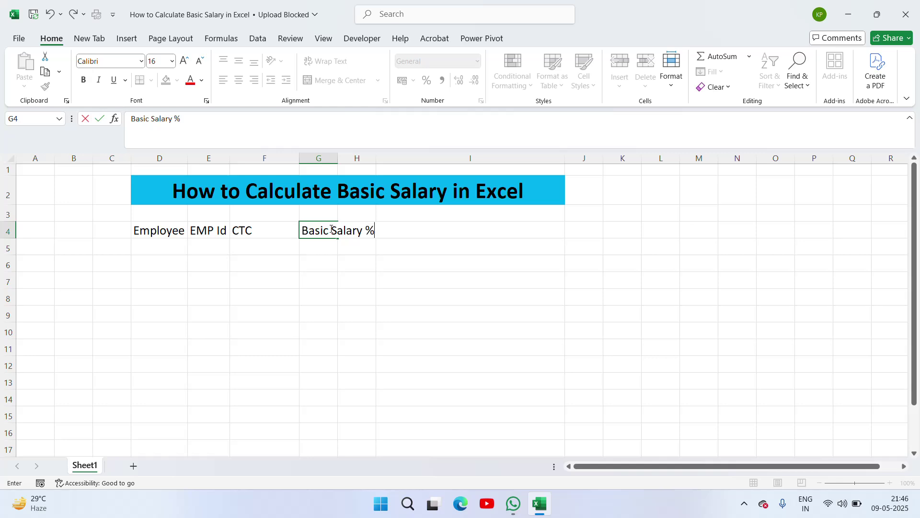
{"action": "key", "text": "Return"}
{"action": "left_click", "coordinate": [334, 230]}
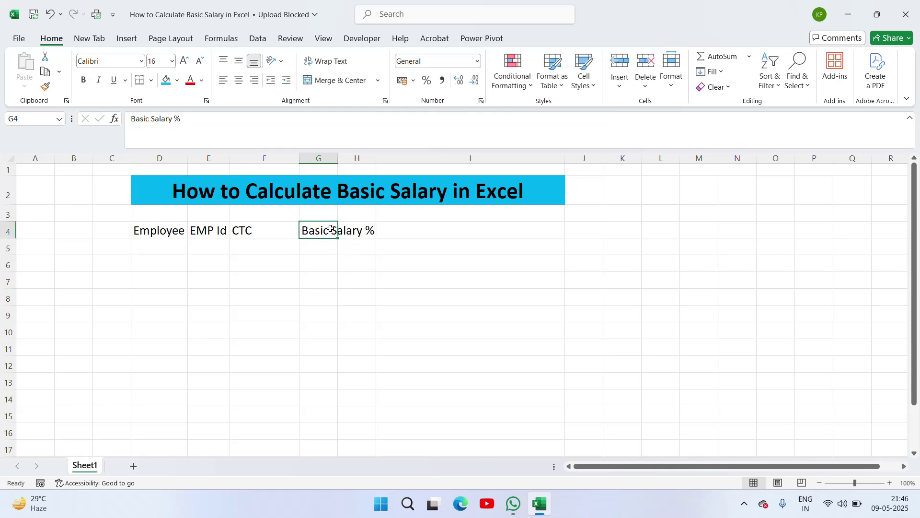
{"action": "double_click", "coordinate": [337, 158]}
Step: Enter the header "Basic Salary" in cell H4 and autofit column H to it
{"action": "left_click", "coordinate": [403, 227]}
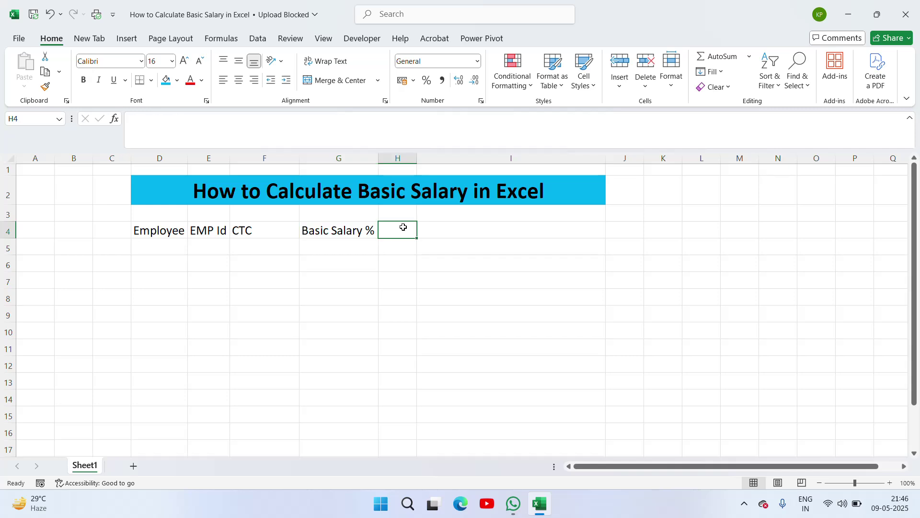
{"action": "key", "text": "Left"}
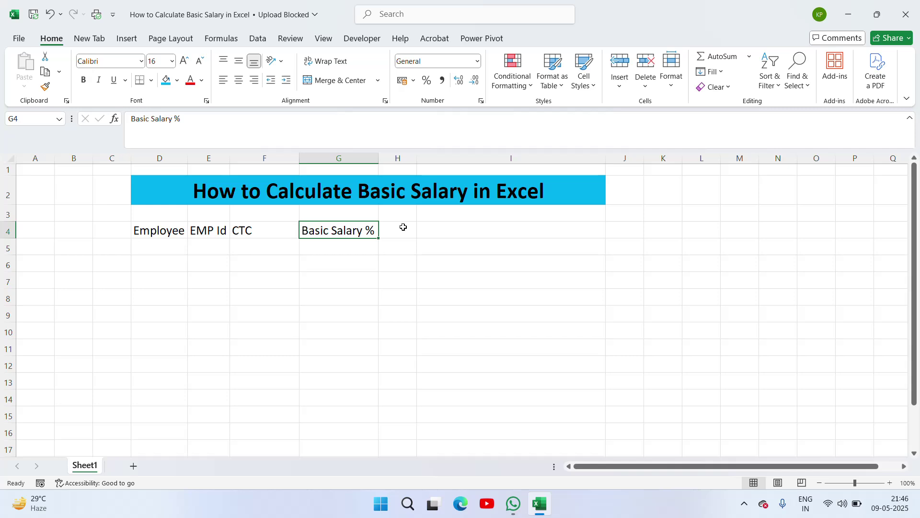
{"action": "left_click", "coordinate": [403, 227]}
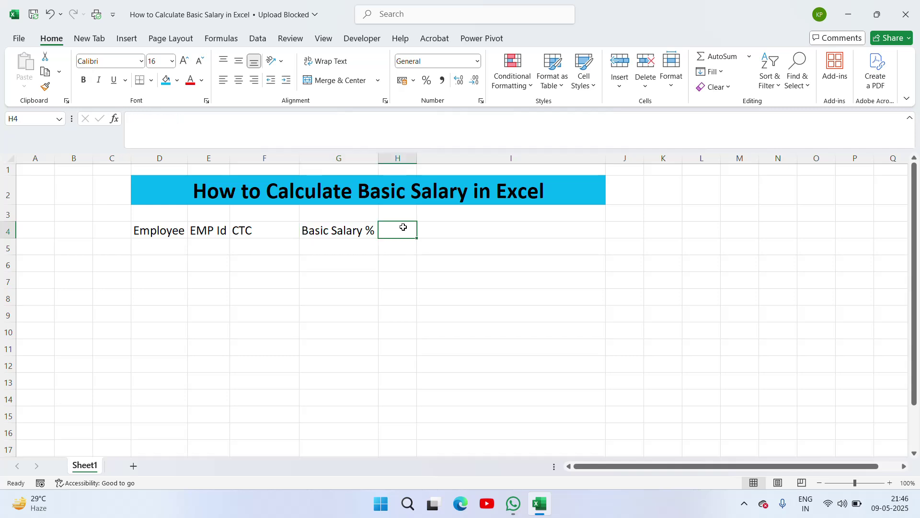
{"action": "type", "text": "Basic"}
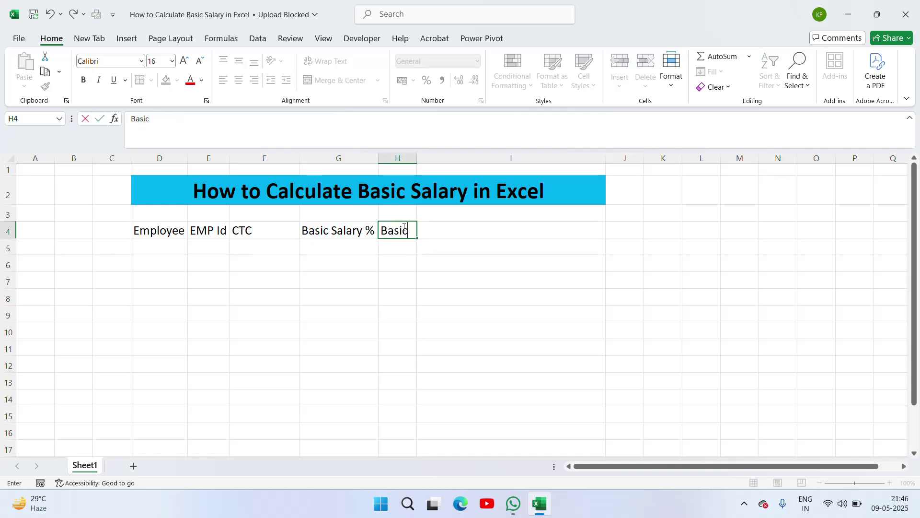
{"action": "type", "text": " Salary"}
{"action": "key", "text": "Return"}
{"action": "left_click", "coordinate": [404, 228]}
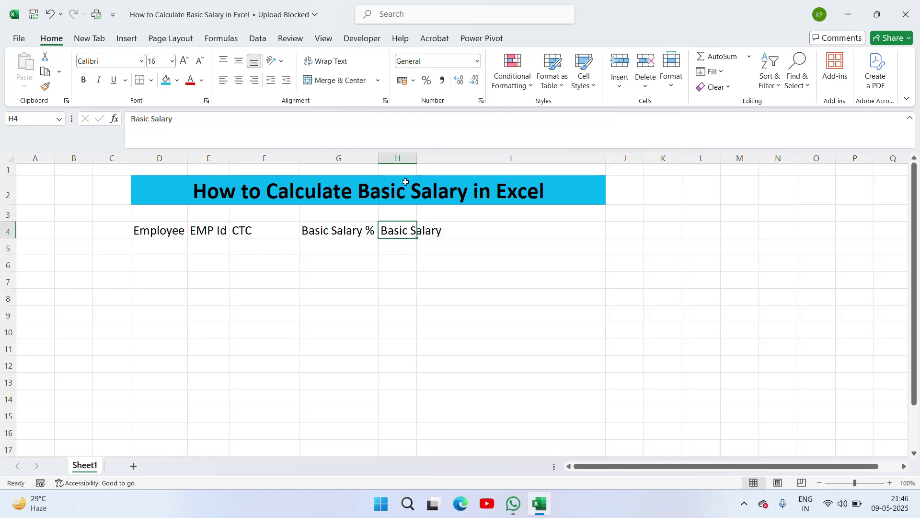
{"action": "double_click", "coordinate": [417, 156]}
Step: Apply all borders to the range D4:H10 to form the salary table grid
{"action": "left_click", "coordinate": [264, 238]}
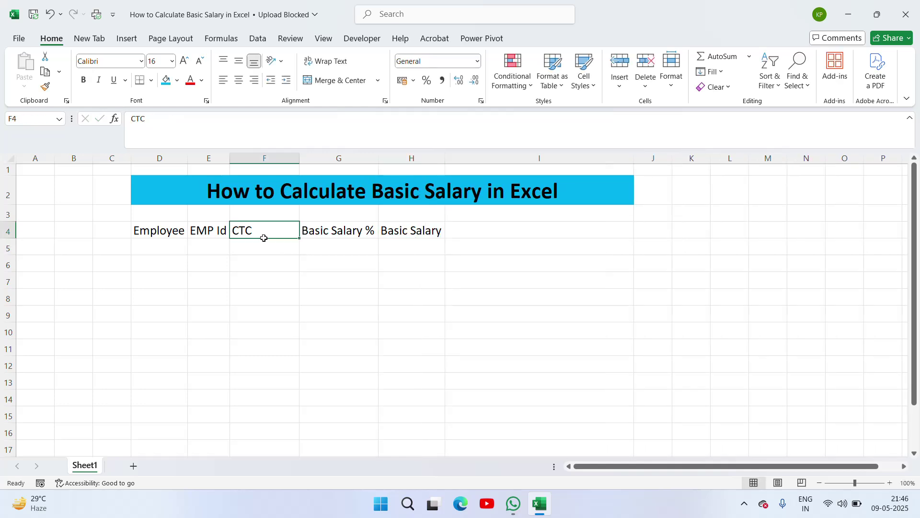
{"action": "key", "text": "Left"}
{"action": "key", "text": "Left"}
{"action": "key", "text": "shift+Right"}
{"action": "key", "text": "shift+Right"}
{"action": "key", "text": "shift+Right"}
{"action": "key", "text": "shift+Right"}
{"action": "key", "text": "shift+Down"}
{"action": "key", "text": "shift+Down"}
{"action": "key", "text": "shift+Down"}
{"action": "key", "text": "shift+Down"}
{"action": "key", "text": "shift+Down"}
{"action": "key", "text": "shift+Down"}
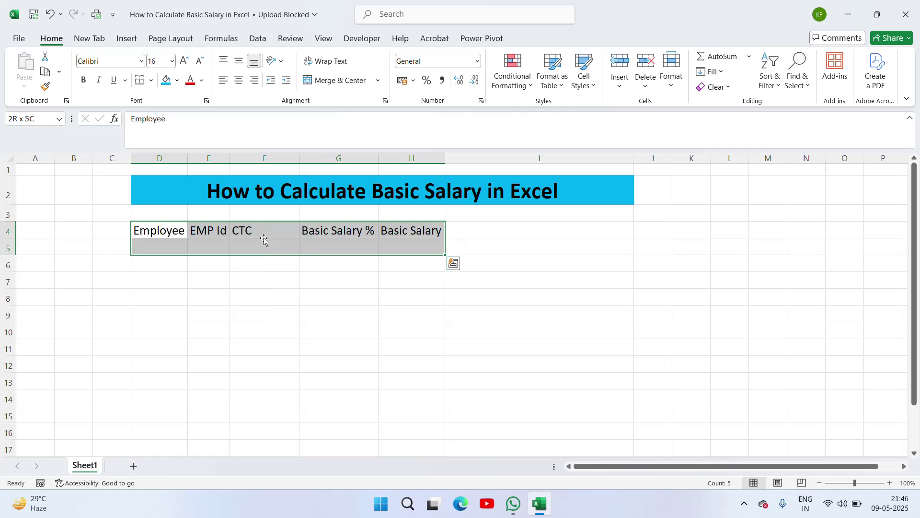
{"action": "left_click", "coordinate": [151, 80]}
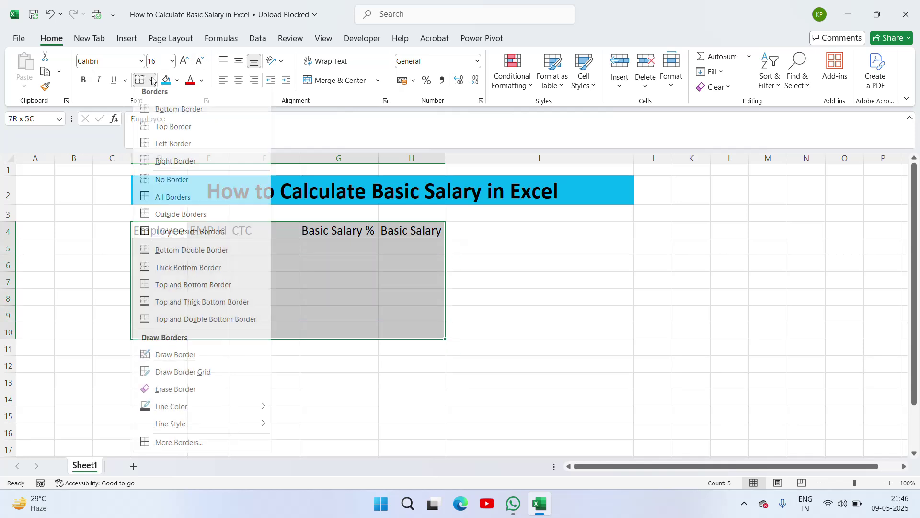
{"action": "left_click", "coordinate": [155, 202]}
Step: Set the font size of the bordered table range to 18 and center its contents horizontally
{"action": "left_click", "coordinate": [159, 61]}
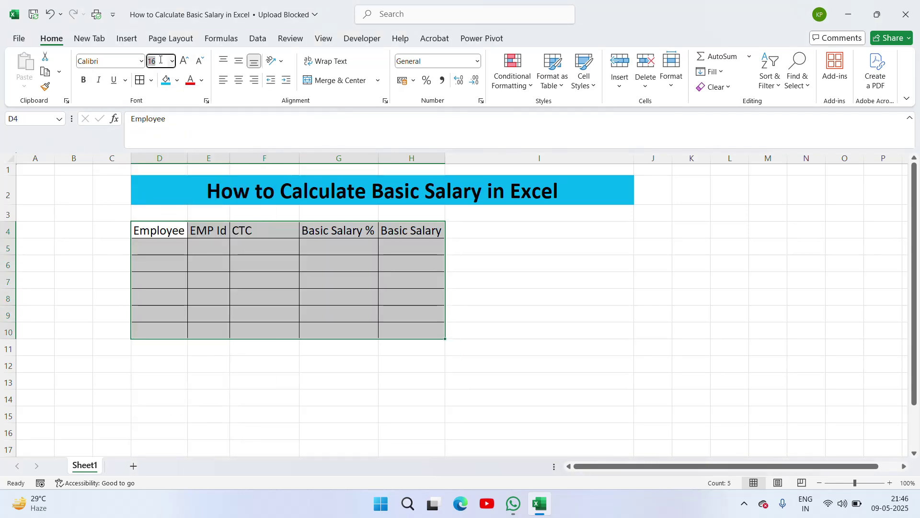
{"action": "type", "text": "18"}
{"action": "key", "text": "Return"}
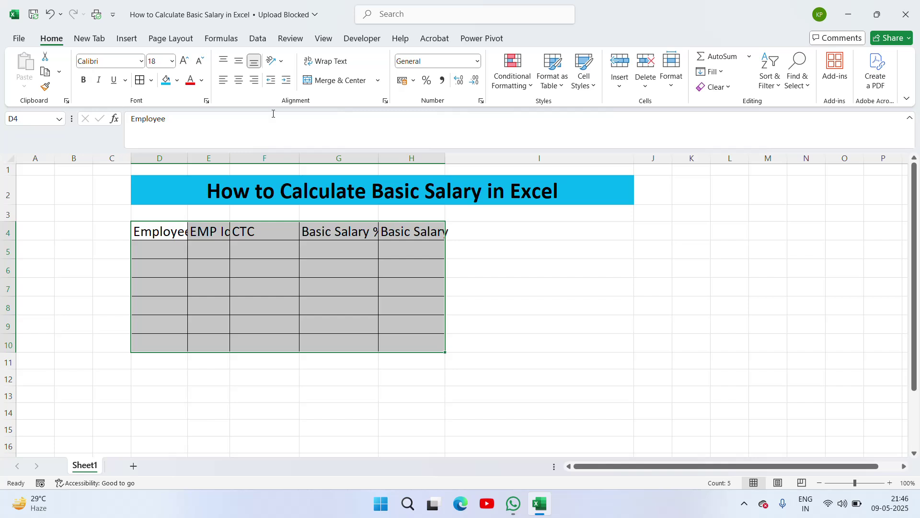
{"action": "left_click", "coordinate": [239, 80]}
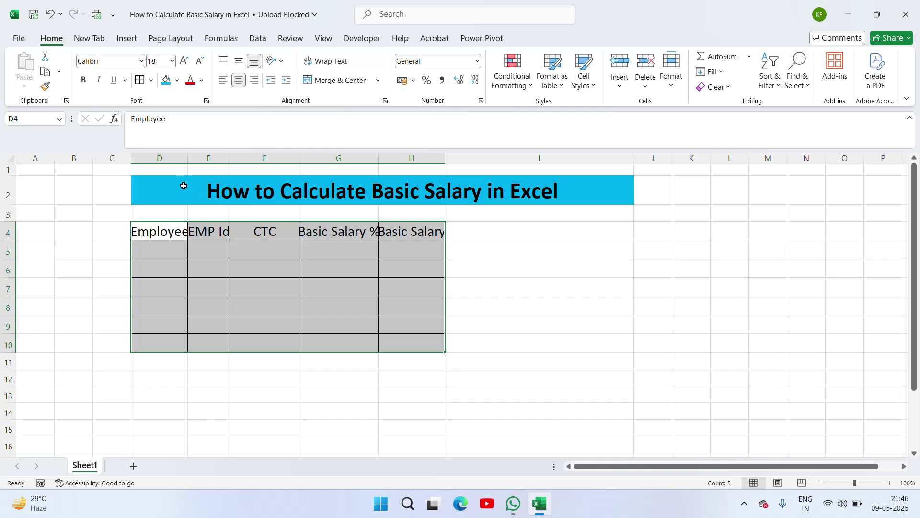
Step: Autofit all column widths on the sheet and return to the Employee header in cell D4
{"action": "key", "text": "ctrl+a"}
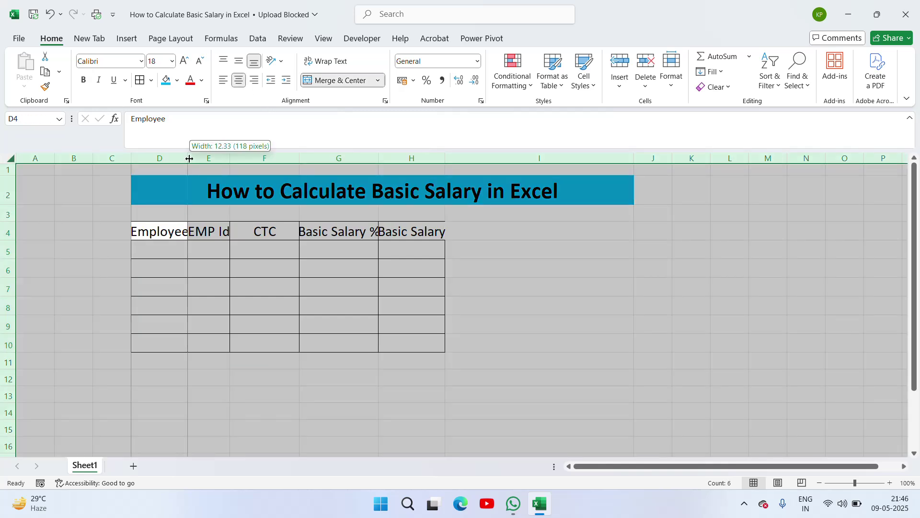
{"action": "double_click", "coordinate": [190, 159]}
{"action": "left_click", "coordinate": [310, 230]}
{"action": "key", "text": "Left"}
{"action": "key", "text": "Left"}
{"action": "key", "text": "Left"}
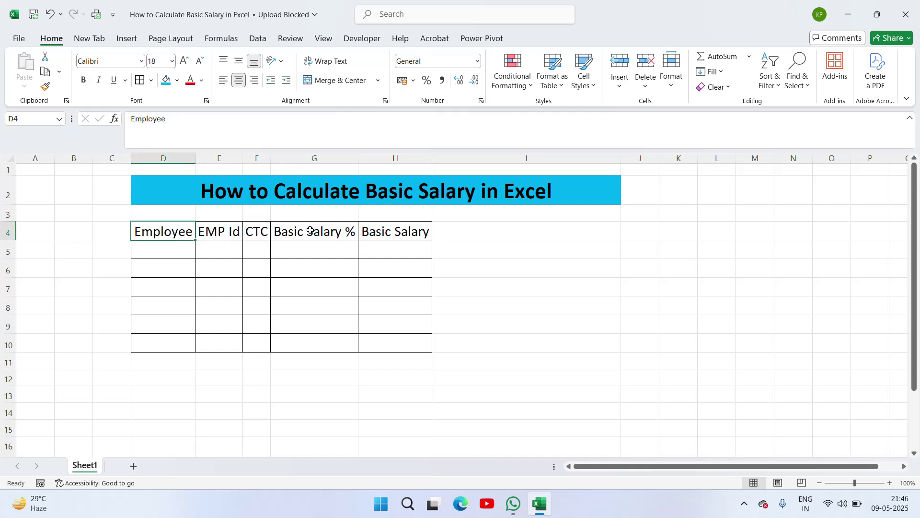
{"action": "key", "text": "Right"}
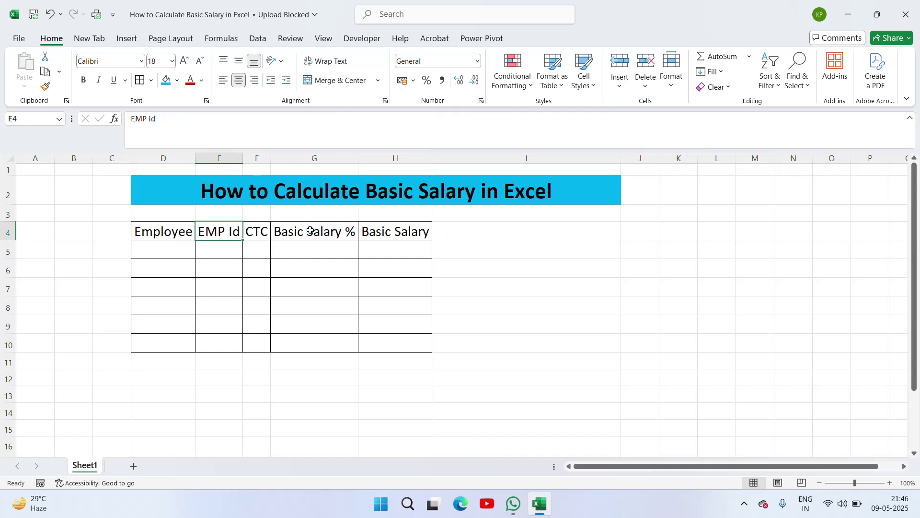
{"action": "key", "text": "Right"}
{"action": "key", "text": "Right"}
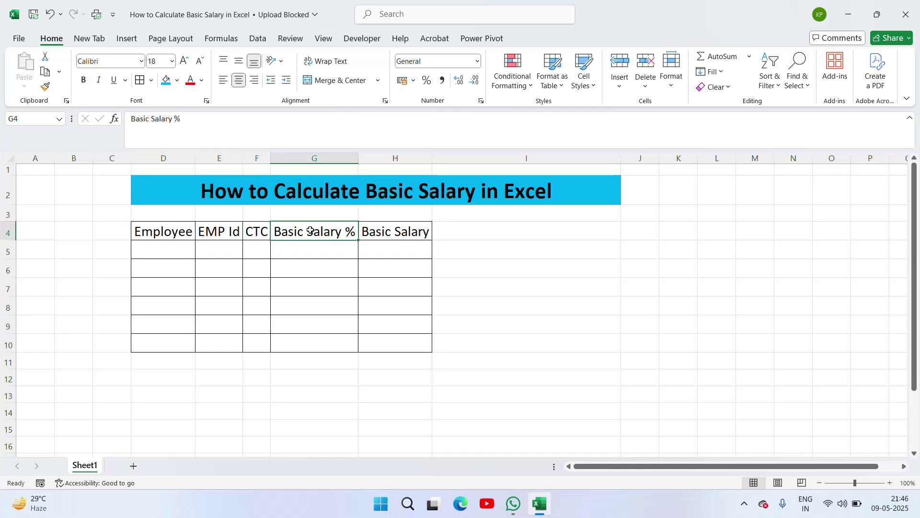
{"action": "key", "text": "Right"}
{"action": "key", "text": "Left"}
{"action": "key", "text": "Left"}
{"action": "key", "text": "Left"}
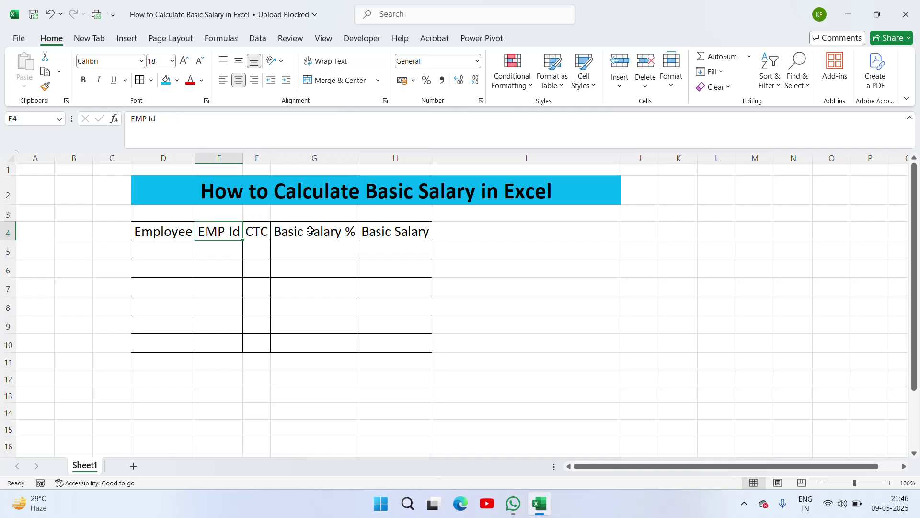
{"action": "key", "text": "Left"}
Step: Make the header row D4:H4 bold
{"action": "key", "text": "shift+Right"}
{"action": "key", "text": "shift+Right"}
{"action": "key", "text": "shift+Right"}
{"action": "key", "text": "shift+Right"}
{"action": "key", "text": "shift+Right"}
{"action": "key", "text": "shift+Left"}
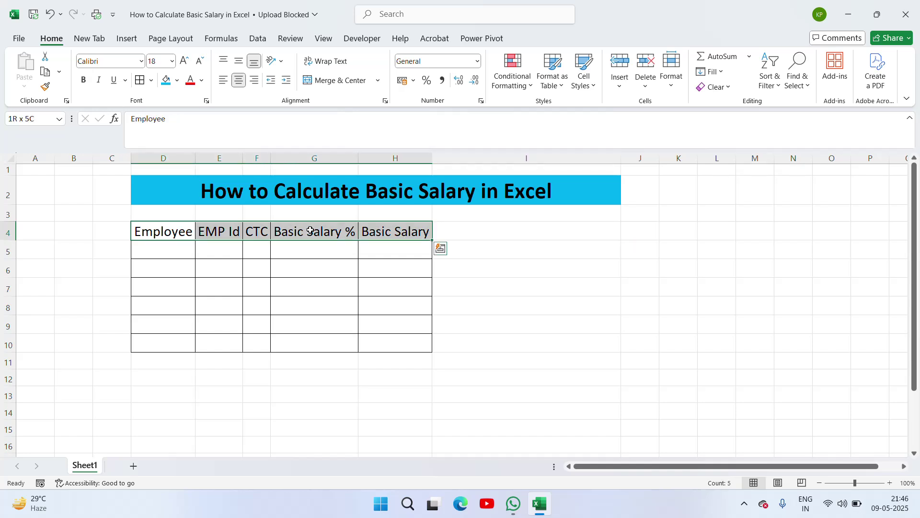
{"action": "key", "text": "ctrl+b"}
Step: Fill the Employee column with six employees' first names in cells D5 to D10
{"action": "key", "text": "Down"}
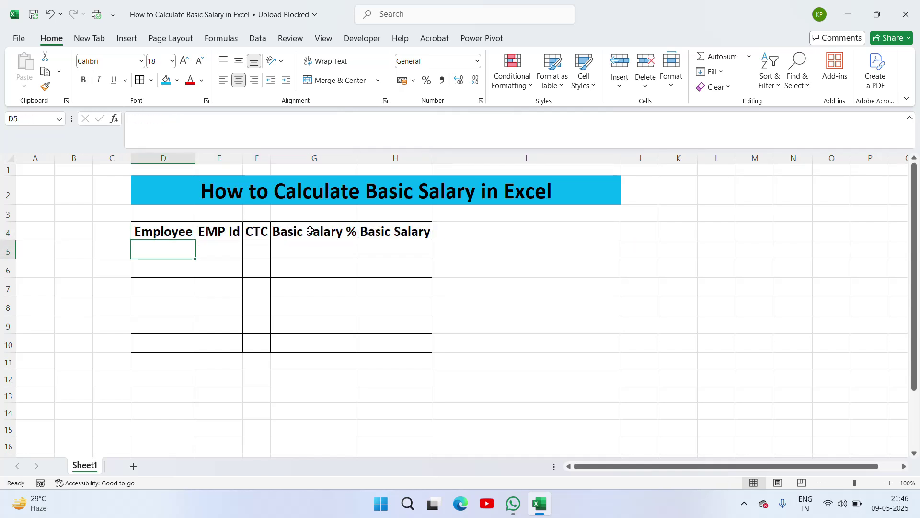
{"action": "type", "text": "Rahul"}
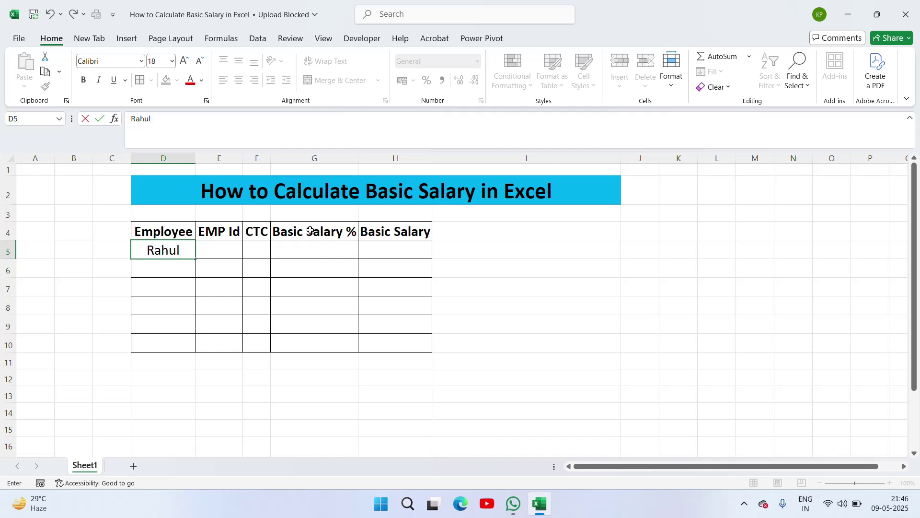
{"action": "key", "text": "Return"}
{"action": "type", "text": "m"}
{"action": "key", "text": "BackSpace"}
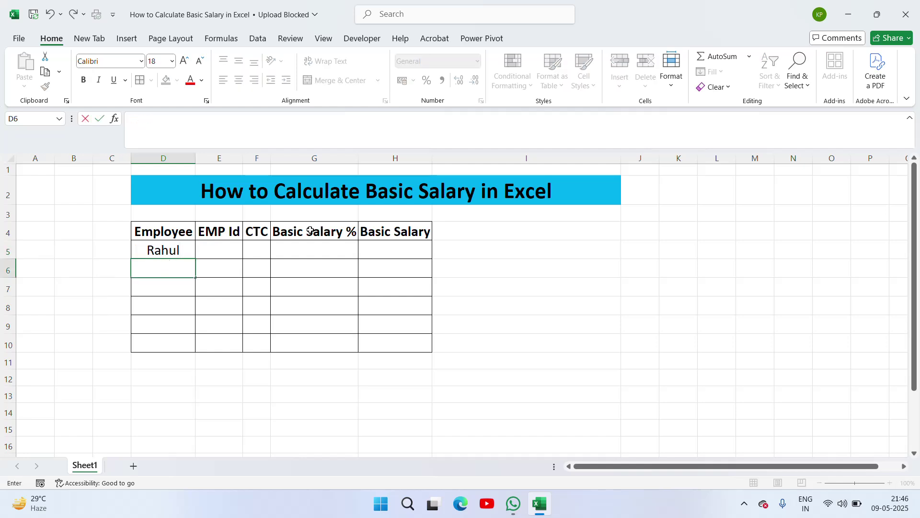
{"action": "type", "text": "Manish"}
{"action": "key", "text": "Return"}
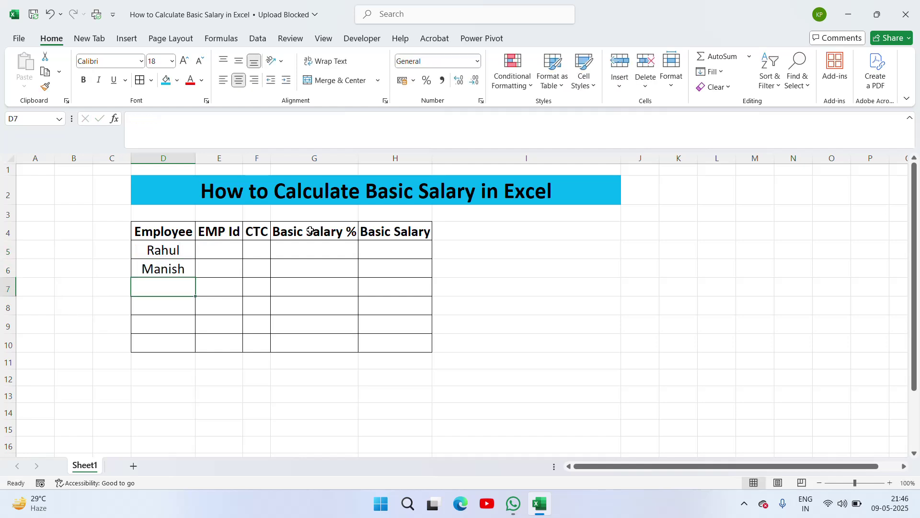
{"action": "type", "text": "Kamlesh"}
{"action": "key", "text": "Return"}
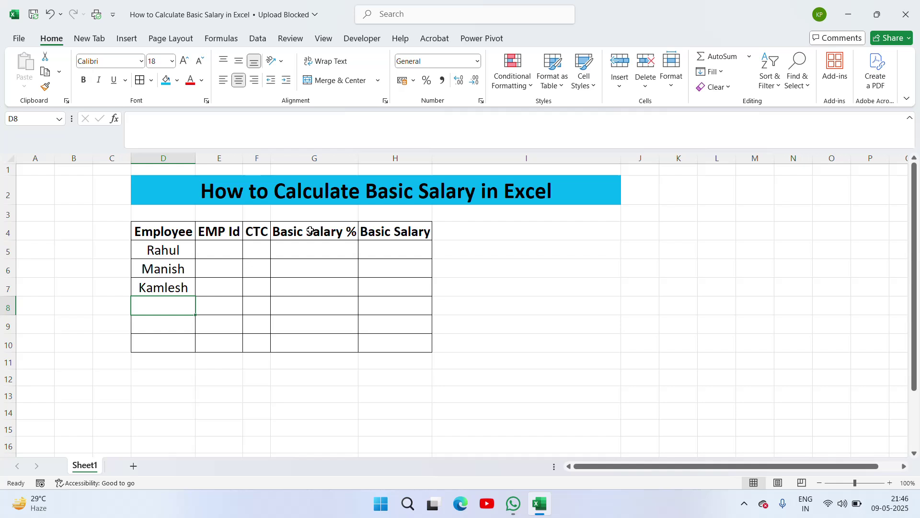
{"action": "type", "text": "Kamal"}
{"action": "key", "text": "Return"}
{"action": "type", "text": "R"}
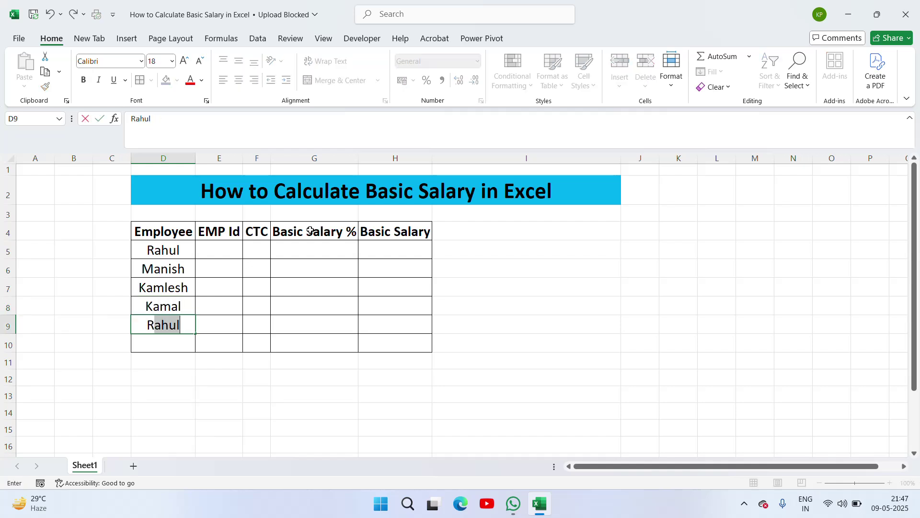
{"action": "type", "text": "avi"}
{"action": "key", "text": "Return"}
{"action": "type", "text": "Nisha"}
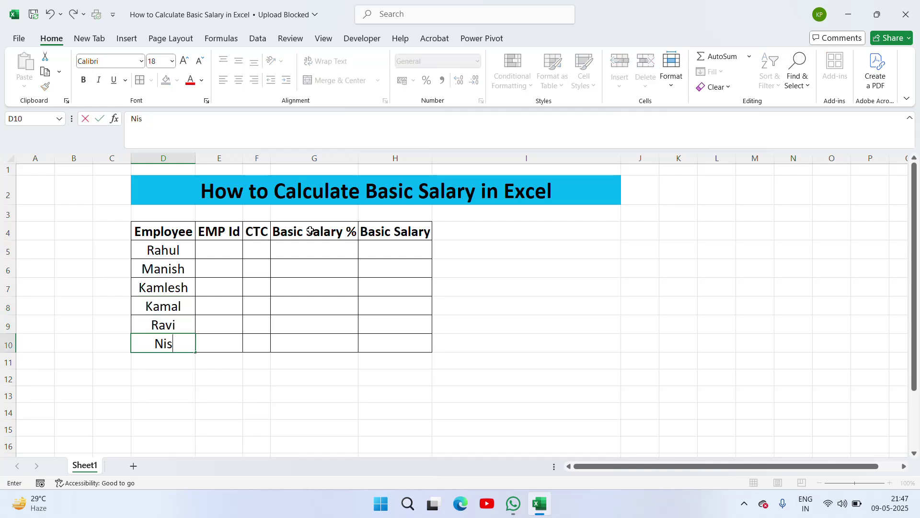
Step: Enter EMP01 as the first employee's EMP Id in cell E5
{"action": "key", "text": "Up"}
{"action": "key", "text": "Up"}
{"action": "key", "text": "Up"}
{"action": "key", "text": "Up"}
{"action": "key", "text": "Up"}
{"action": "key", "text": "Right"}
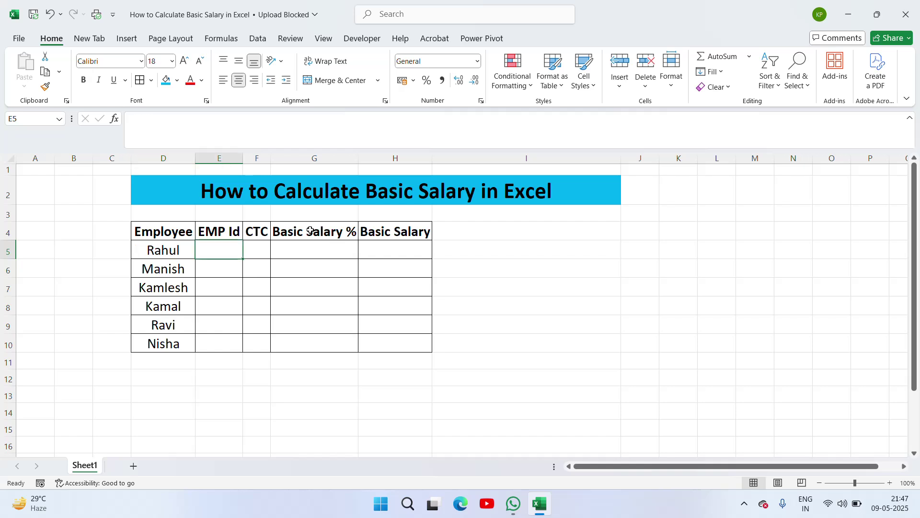
{"action": "type", "text": "EMP01"}
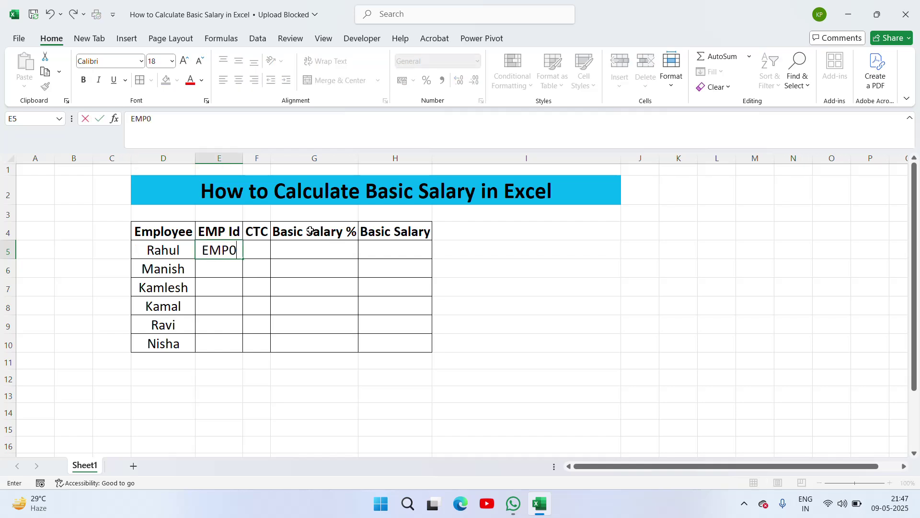
{"action": "key", "text": "Return"}
Step: Copy the EMP Id from E5 into E6 and change it to EMP02
{"action": "key", "text": "Up"}
{"action": "key", "text": "ctrl+c"}
{"action": "key", "text": "Down"}
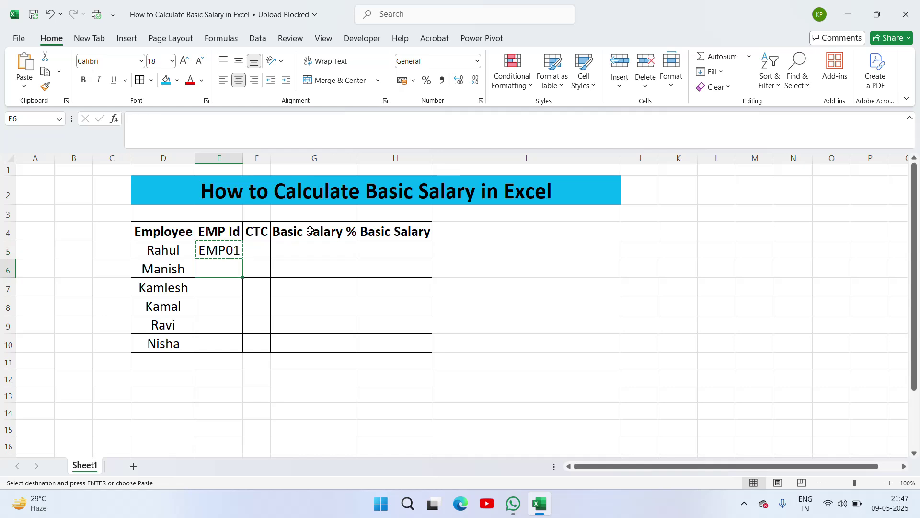
{"action": "key", "text": "ctrl+v"}
{"action": "key", "text": "F2"}
{"action": "type", "text": "2"}
{"action": "key", "text": "Return"}
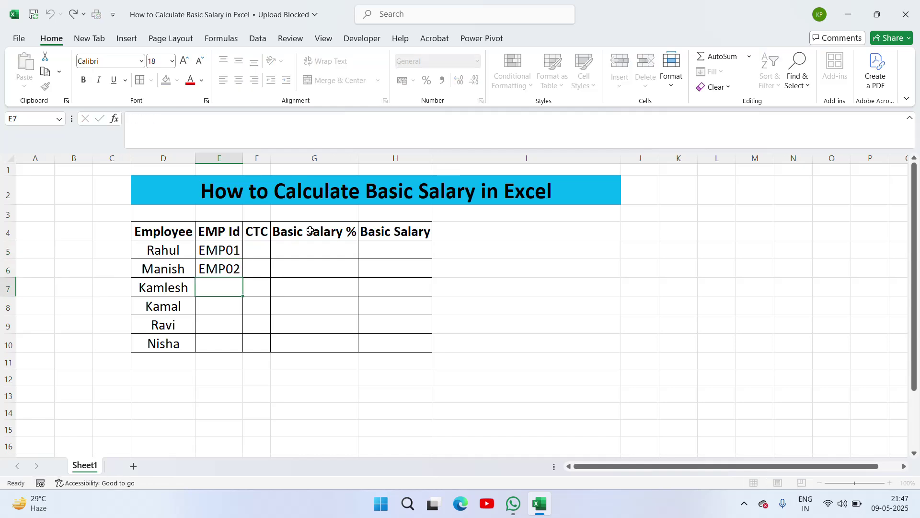
Step: Extend the EMP Id series from E5:E6 down to E10, giving EMP03 to EMP06
{"action": "key", "text": "Up"}
{"action": "key", "text": "Up"}
{"action": "key", "text": "shift+Down"}
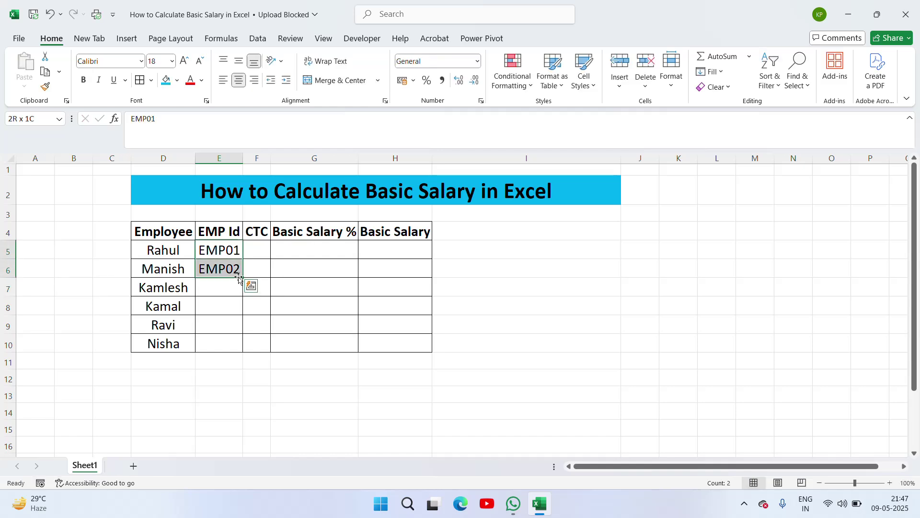
{"action": "left_click_drag", "start_coordinate": [243, 277], "coordinate": [240, 345]}
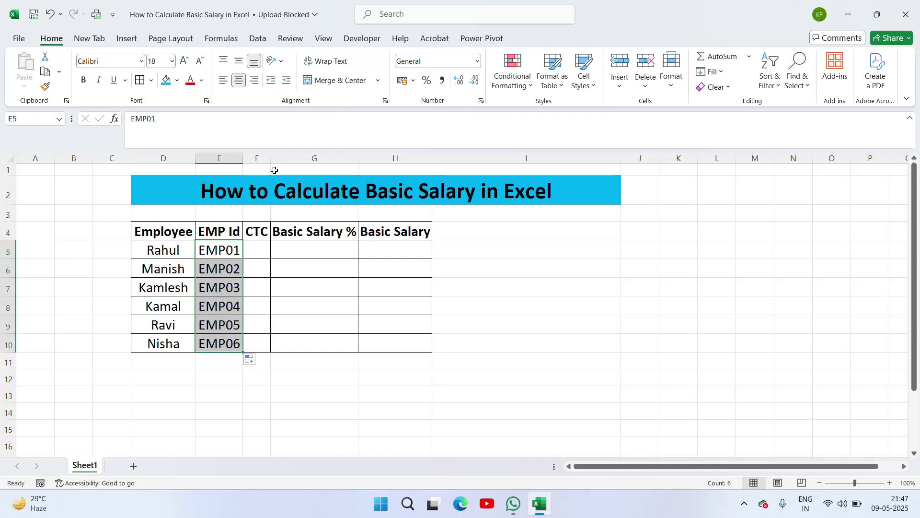
Step: Widen the CTC column F to make room for larger salary figures
{"action": "left_click_drag", "start_coordinate": [271, 159], "coordinate": [308, 159]}
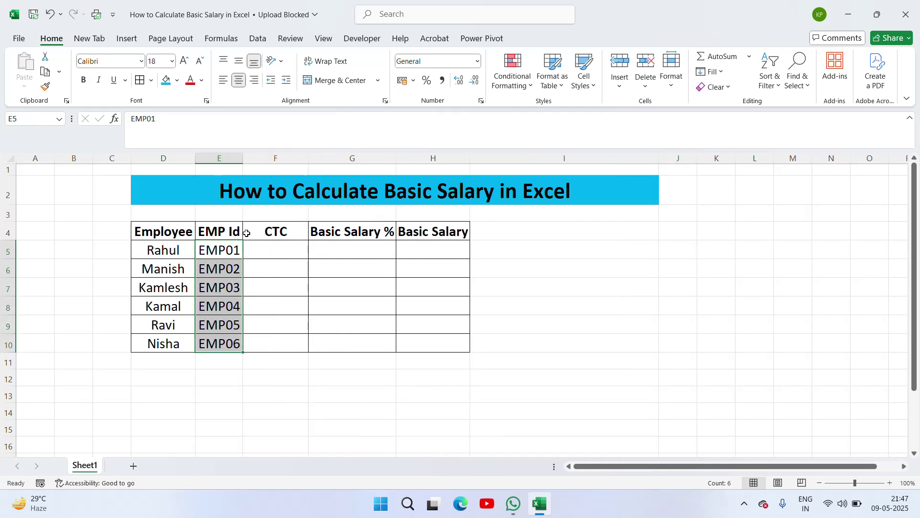
{"action": "left_click", "coordinate": [269, 245]}
{"action": "key", "text": "Down"}
{"action": "key", "text": "Up"}
{"action": "key", "text": "Up"}
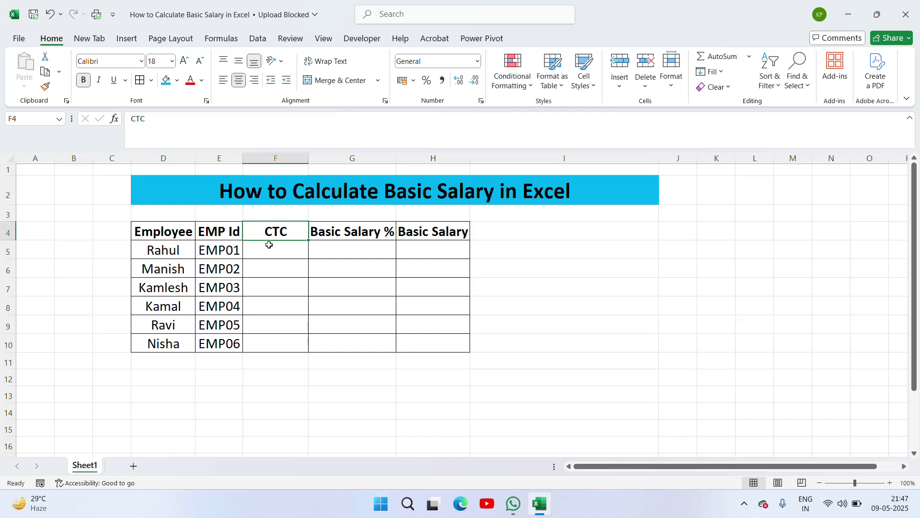
Step: Enter the formula =RANDBETWEEN(45000,60000) in the first CTC cell, F5
{"action": "left_click", "coordinate": [268, 245]}
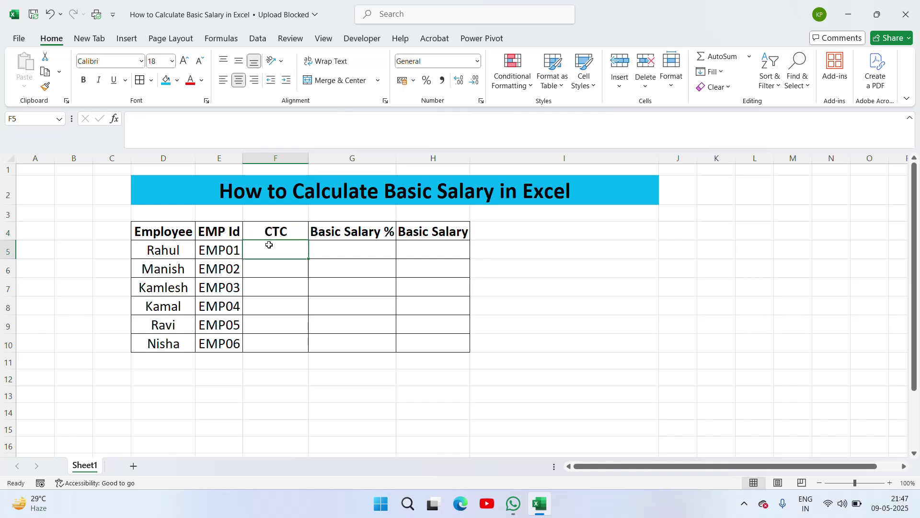
{"action": "type", "text": "=rand"}
{"action": "key", "text": "Down"}
{"action": "key", "text": "Down"}
{"action": "key", "text": "Tab"}
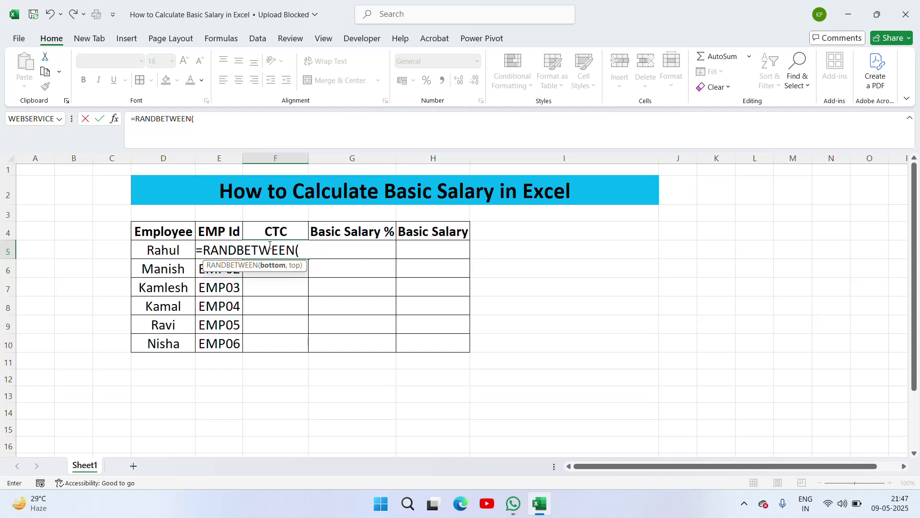
{"action": "type", "text": "45000"}
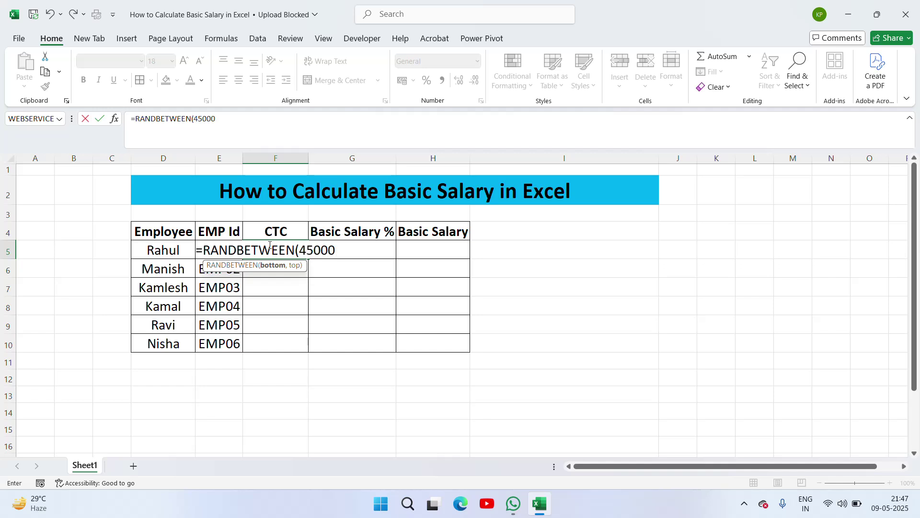
{"action": "type", "text": ",60000"}
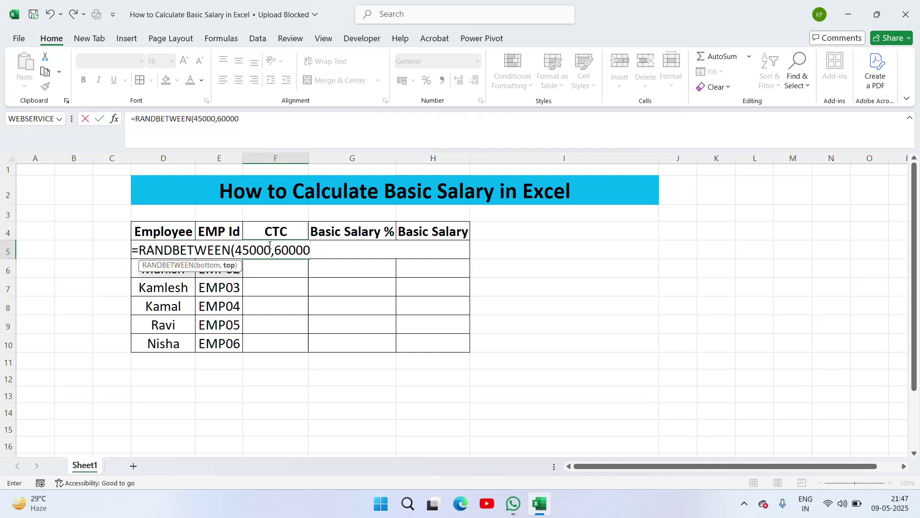
{"action": "key", "text": "Return"}
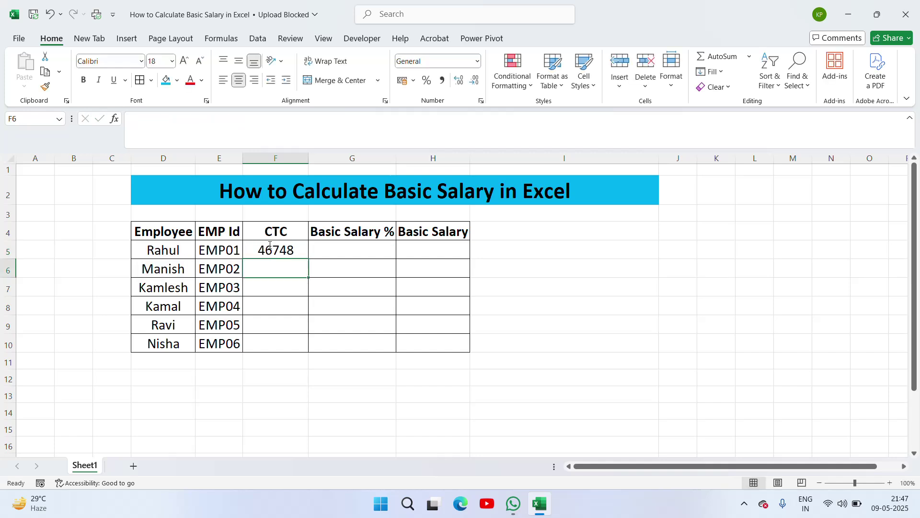
Step: Copy the random CTC formula from F5 to the whole range F5:F10
{"action": "left_click", "coordinate": [270, 245]}
{"action": "key", "text": "ctrl+c"}
{"action": "key", "text": "Left"}
{"action": "key", "text": "ctrl+Down"}
{"action": "key", "text": "Right"}
{"action": "key", "text": "ctrl+shift+Up"}
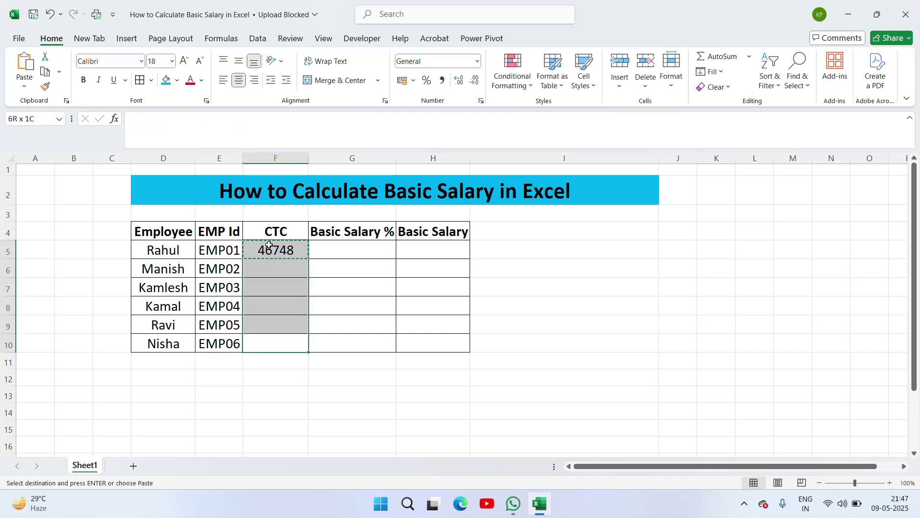
{"action": "key", "text": "ctrl+v"}
{"action": "key", "text": "Escape"}
Step: Convert the CTC formulas in F5:F10 to fixed values by pasting them as values in place
{"action": "key", "text": "ctrl+c"}
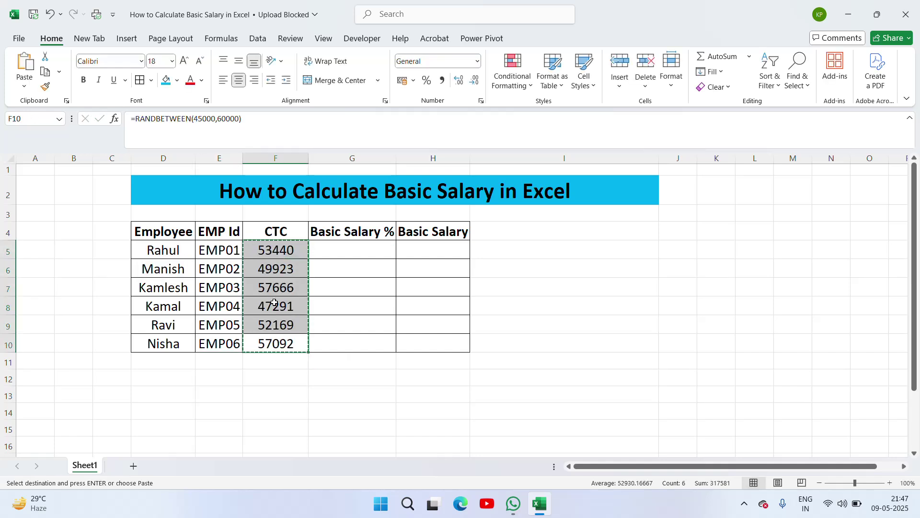
{"action": "right_click", "coordinate": [270, 245]}
{"action": "left_click", "coordinate": [322, 189]}
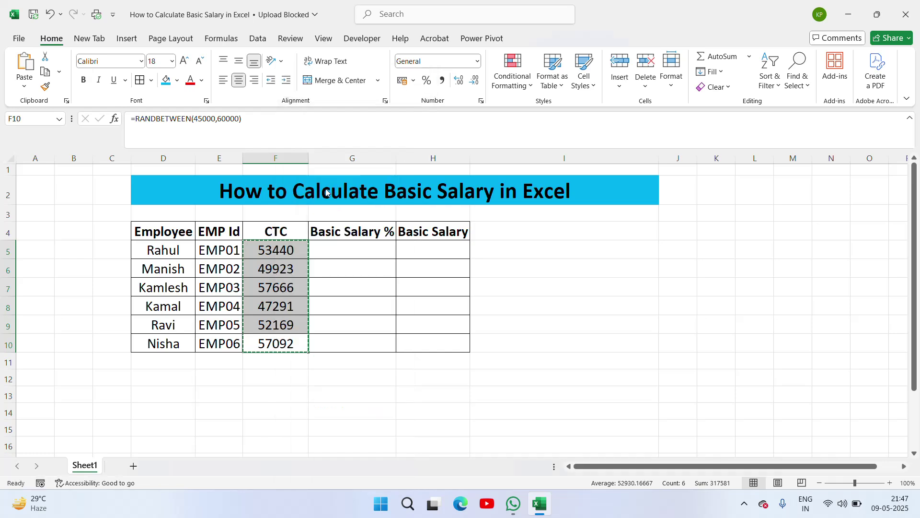
{"action": "key", "text": "Escape"}
Step: Enter 50 as the Basic Salary % in G5 and copy it down to G10
{"action": "left_click", "coordinate": [345, 254]}
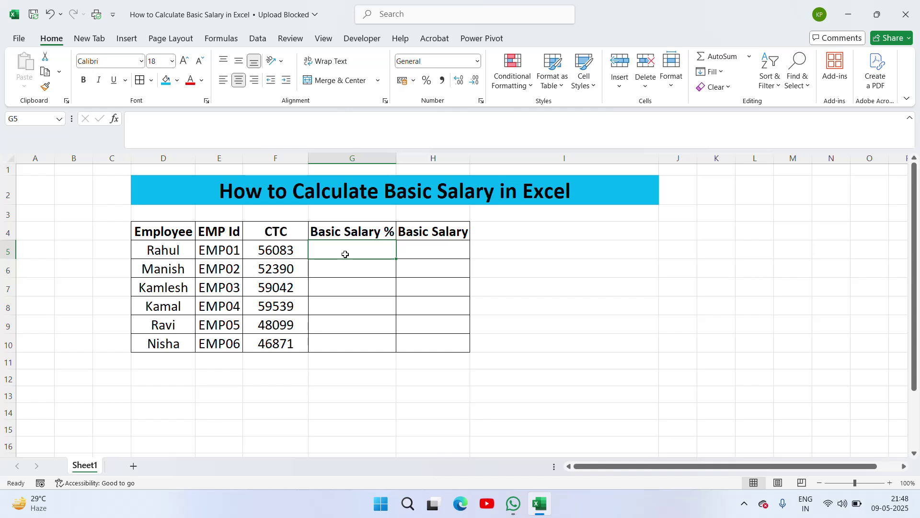
{"action": "type", "text": "50"}
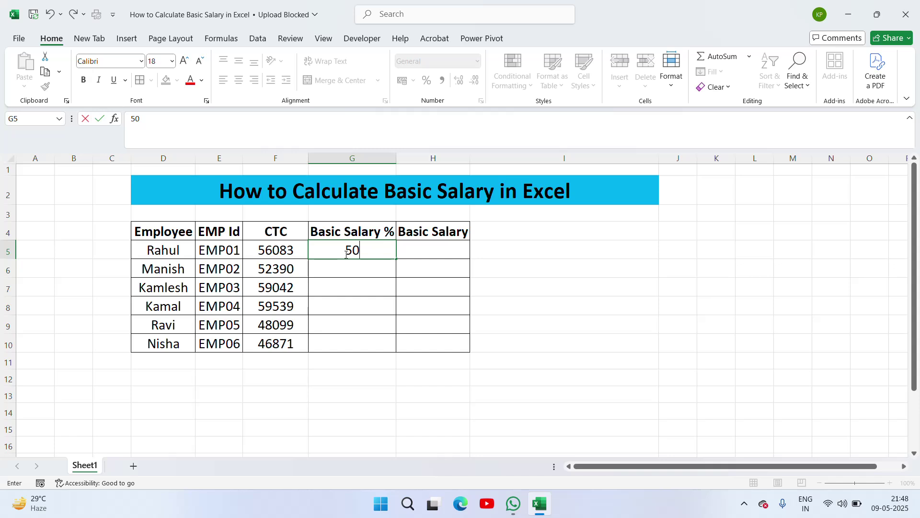
{"action": "key", "text": "Return"}
{"action": "left_click", "coordinate": [345, 254]}
{"action": "key", "text": "ctrl+c"}
{"action": "key", "text": "shift+Down"}
{"action": "key", "text": "shift+Down"}
{"action": "key", "text": "shift+Down"}
{"action": "key", "text": "shift+Down"}
{"action": "key", "text": "shift+Down"}
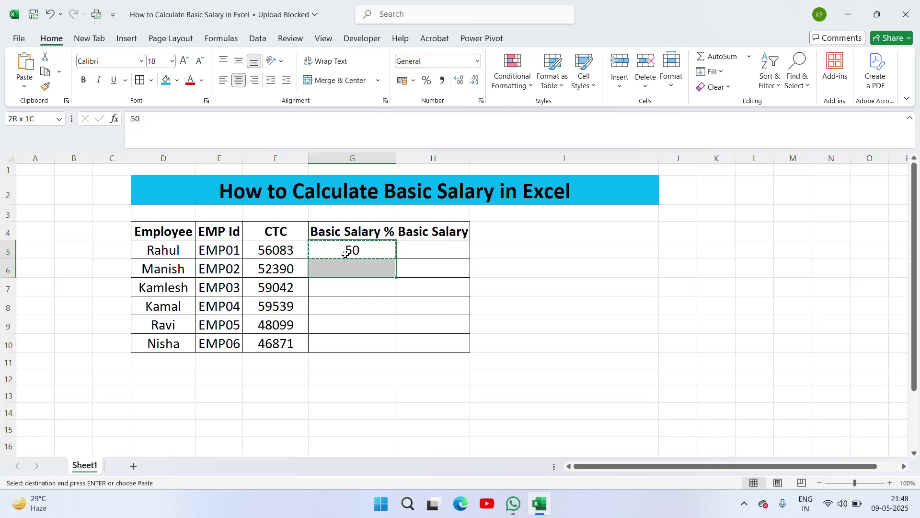
{"action": "key", "text": "ctrl+v"}
{"action": "key", "text": "Escape"}
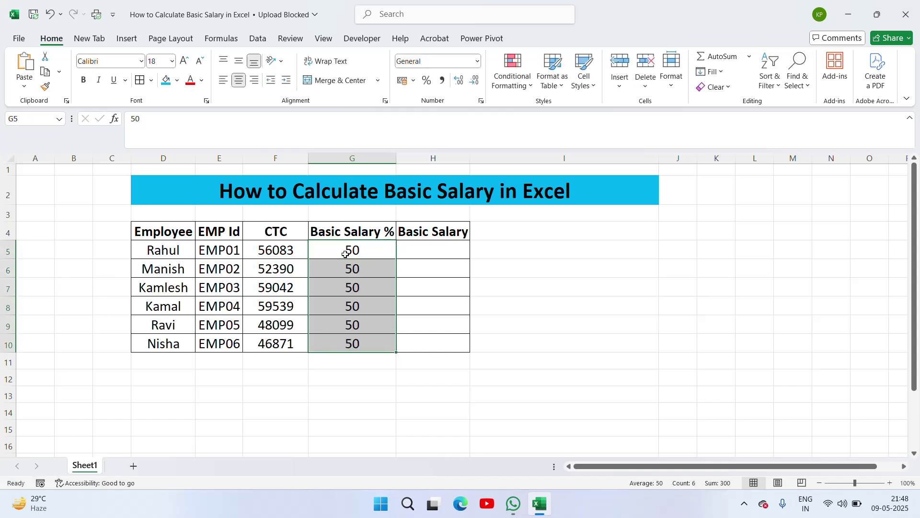
Step: Review the CTC and Basic Salary % entries in the first employee rows and the empty Basic Salary cell H5
{"action": "key", "text": "Right"}
{"action": "key", "text": "Left"}
{"action": "key", "text": "Left"}
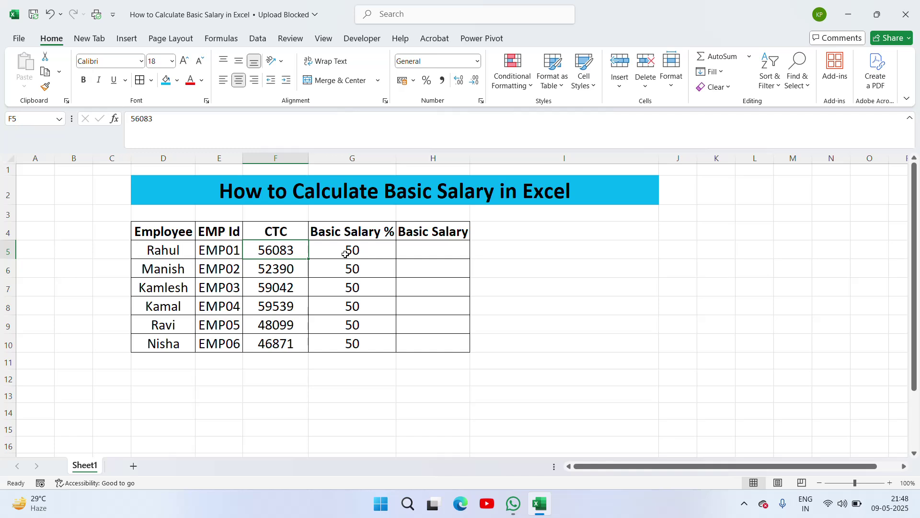
{"action": "key", "text": "Right"}
{"action": "key", "text": "Left"}
{"action": "key", "text": "Left"}
{"action": "key", "text": "Right"}
{"action": "key", "text": "Down"}
{"action": "key", "text": "Left"}
{"action": "key", "text": "Right"}
{"action": "key", "text": "Left"}
{"action": "key", "text": "Left"}
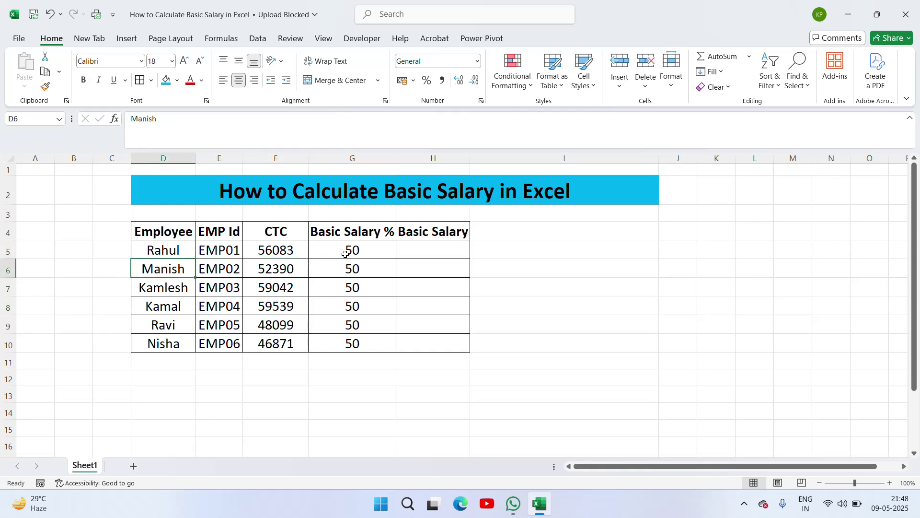
{"action": "key", "text": "Down"}
{"action": "key", "text": "Right"}
{"action": "key", "text": "Right"}
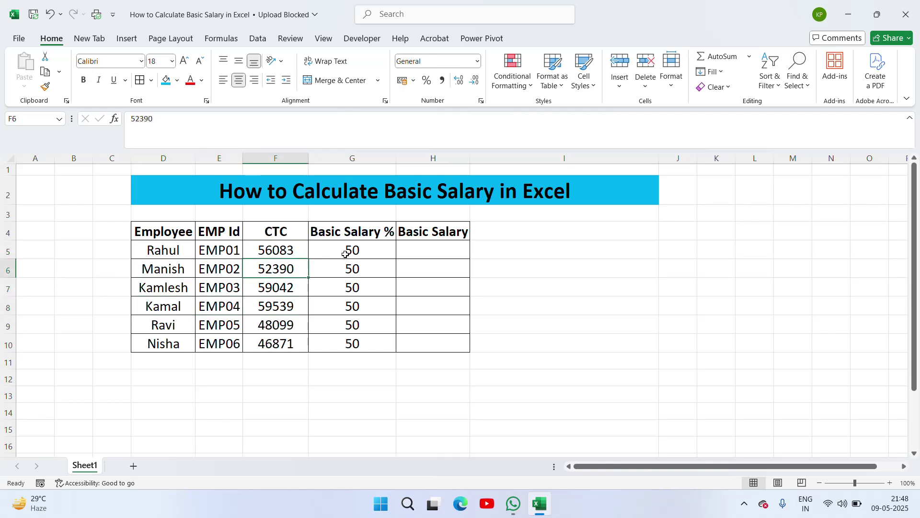
{"action": "key", "text": "Up"}
{"action": "key", "text": "Up"}
{"action": "key", "text": "Right"}
{"action": "key", "text": "Right"}
{"action": "key", "text": "Left"}
{"action": "key", "text": "Left"}
{"action": "key", "text": "Right"}
{"action": "key", "text": "Right"}
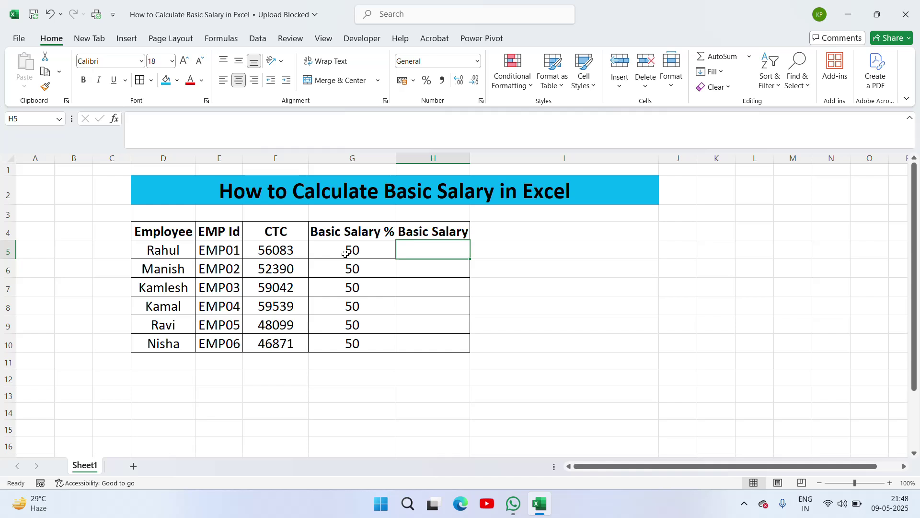
Step: Enter the formula =F5*G5% in H5 to calculate the first employee's basic salary
{"action": "type", "text": "="}
{"action": "key", "text": "Left"}
{"action": "key", "text": "Left"}
{"action": "key", "text": "Left"}
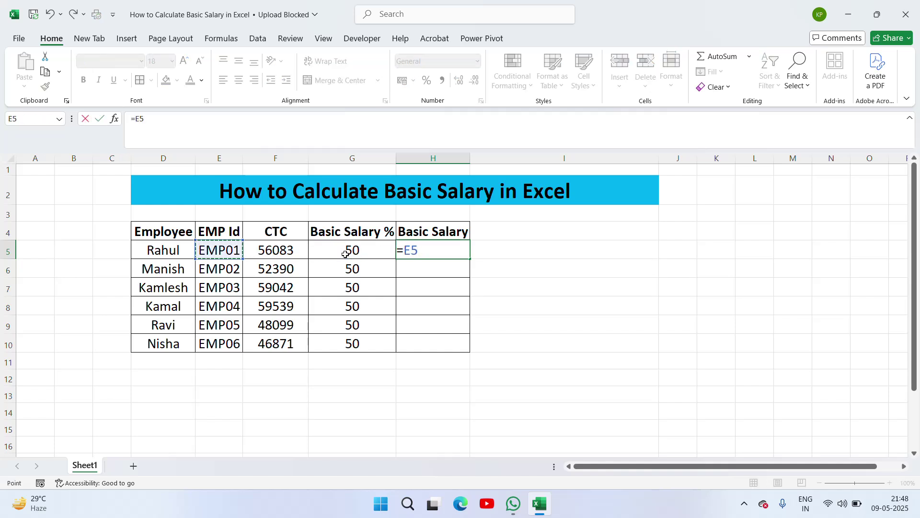
{"action": "key", "text": "Right"}
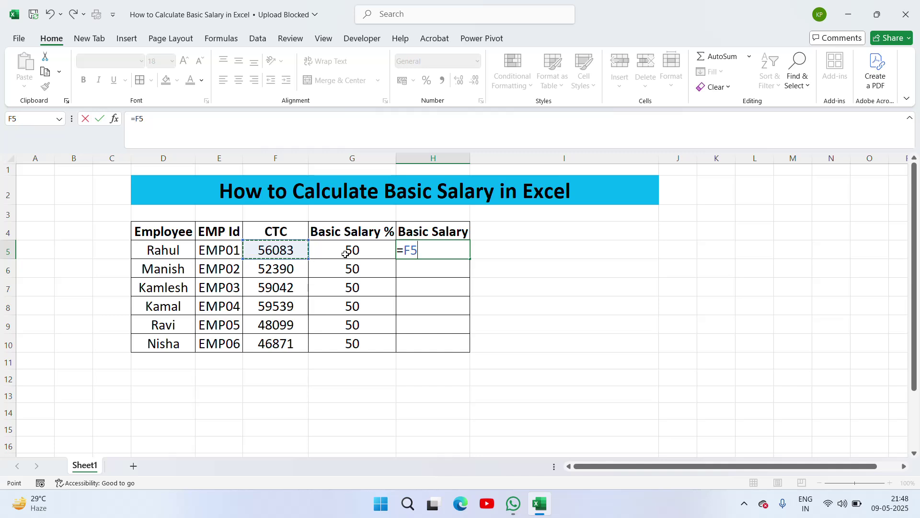
{"action": "type", "text": "*"}
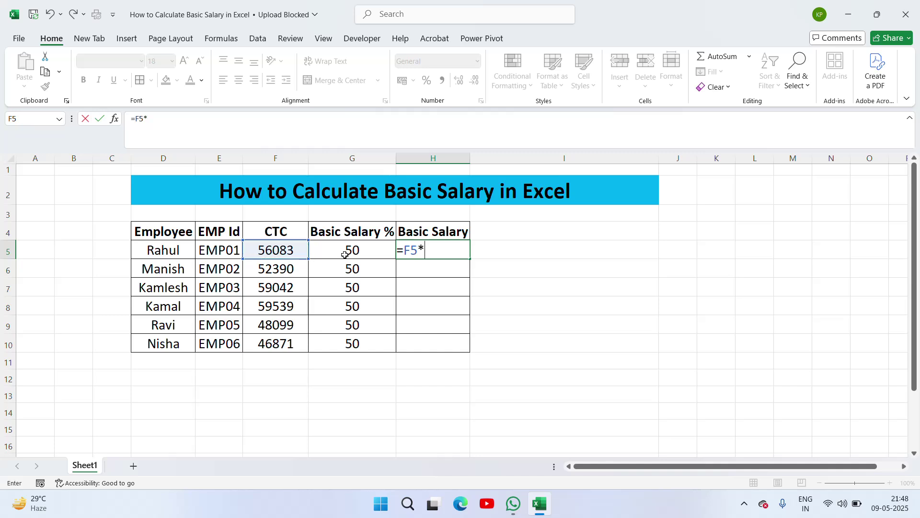
{"action": "left_click", "coordinate": [345, 255]}
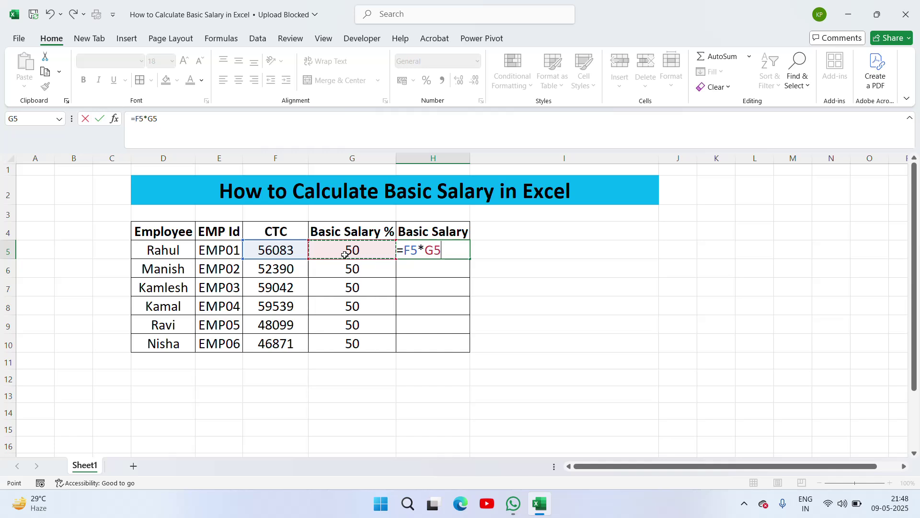
{"action": "type", "text": "%"}
{"action": "key", "text": "Return"}
{"action": "key", "text": "Up"}
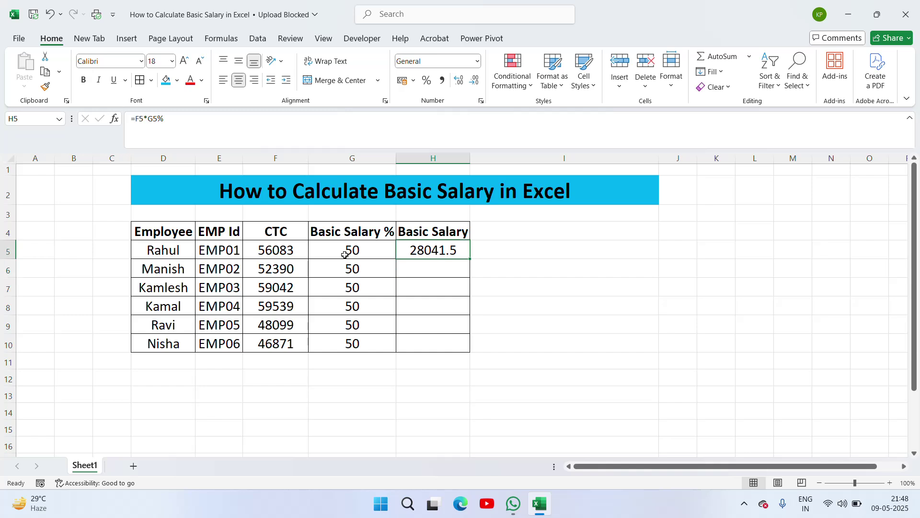
Step: Copy the Basic Salary formula from H5 to the remaining employee rows down to H10
{"action": "key", "text": "ctrl+c"}
{"action": "key", "text": "Left"}
{"action": "key", "text": "ctrl+Down"}
{"action": "key", "text": "Right"}
{"action": "key", "text": "ctrl+shift+Up"}
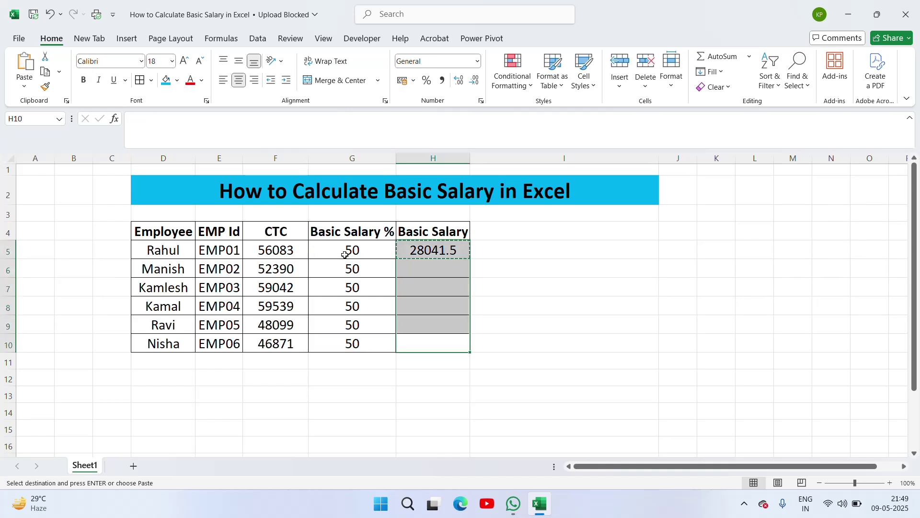
{"action": "key", "text": "ctrl+v"}
{"action": "key", "text": "Escape"}
{"action": "key", "text": "ctrl+Up"}
{"action": "key", "text": "Up"}
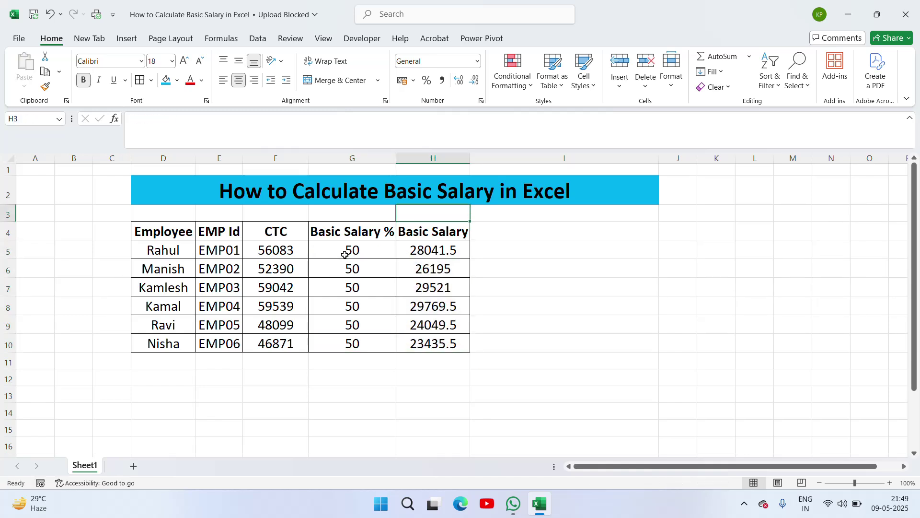
{"action": "key", "text": "Down"}
{"action": "key", "text": "Down"}
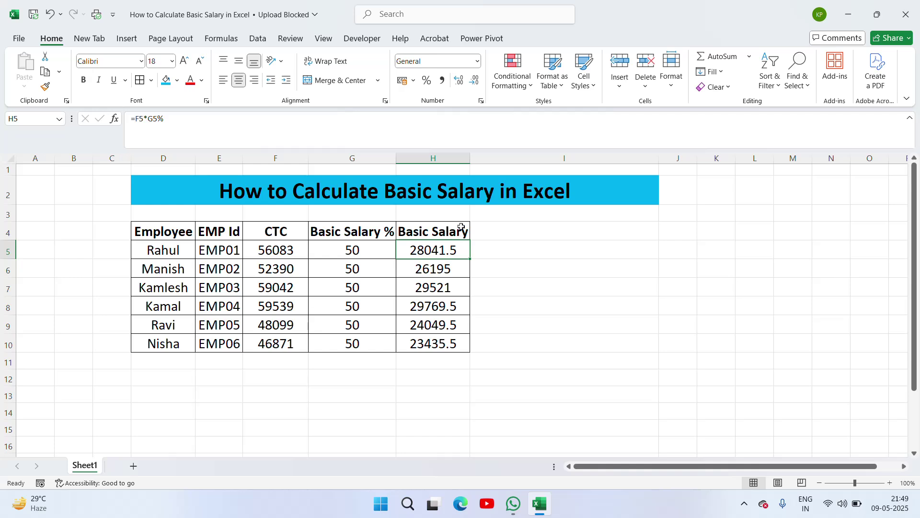
Step: Fill the table's header row D4:H4 with the lightest green theme colour
{"action": "key", "text": "Up"}
{"action": "key", "text": "Left"}
{"action": "key", "text": "Left"}
{"action": "key", "text": "Left"}
{"action": "key", "text": "Left"}
{"action": "key", "text": "ctrl+shift+Right"}
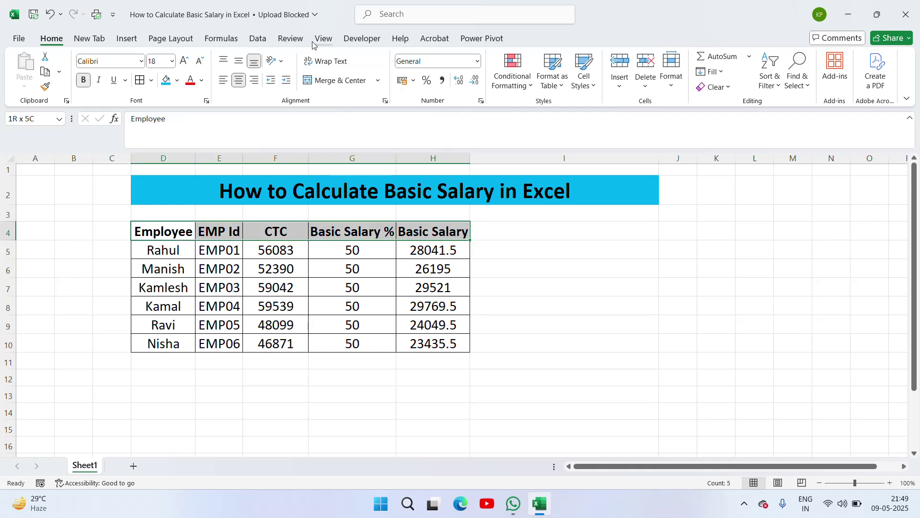
{"action": "left_click", "coordinate": [177, 80]}
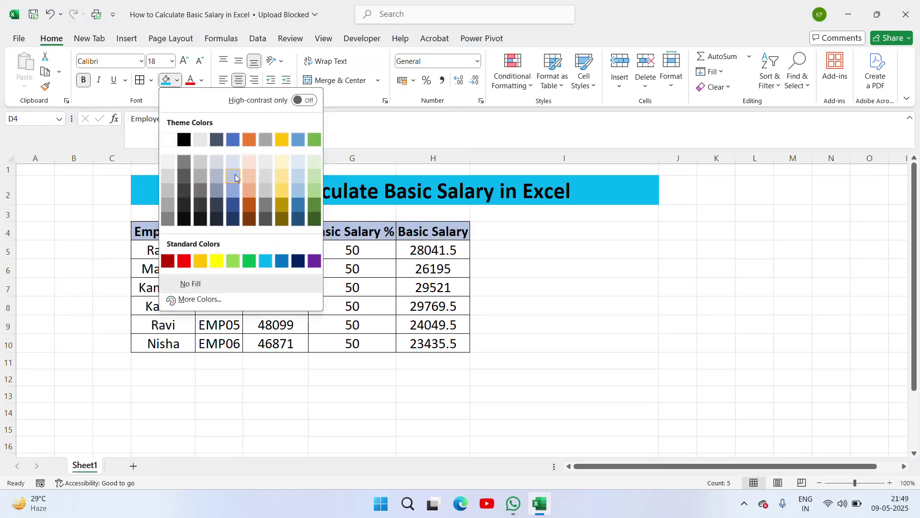
{"action": "left_click", "coordinate": [311, 163]}
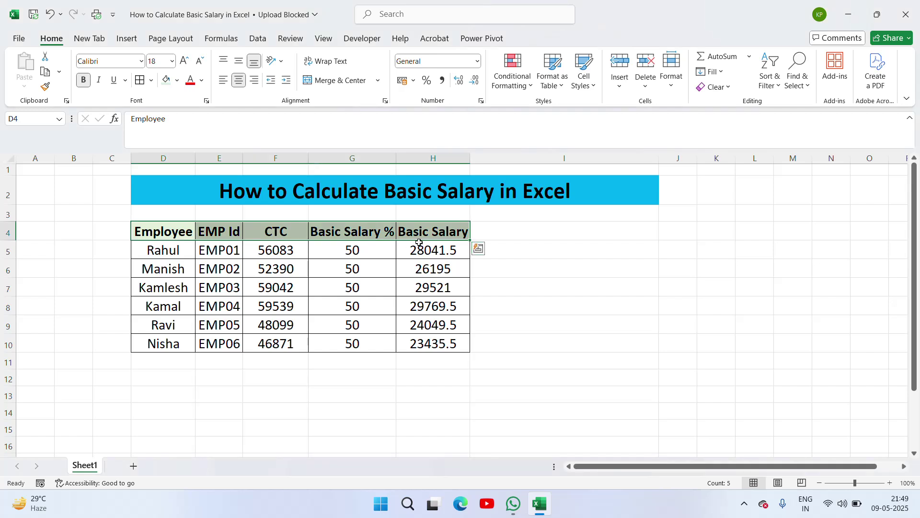
Step: Examine the CTC, Basic Salary % and Basic Salary cells of the first employee rows, including the formulas in H5 and H7
{"action": "left_click", "coordinate": [363, 265]}
{"action": "left_click", "coordinate": [305, 237]}
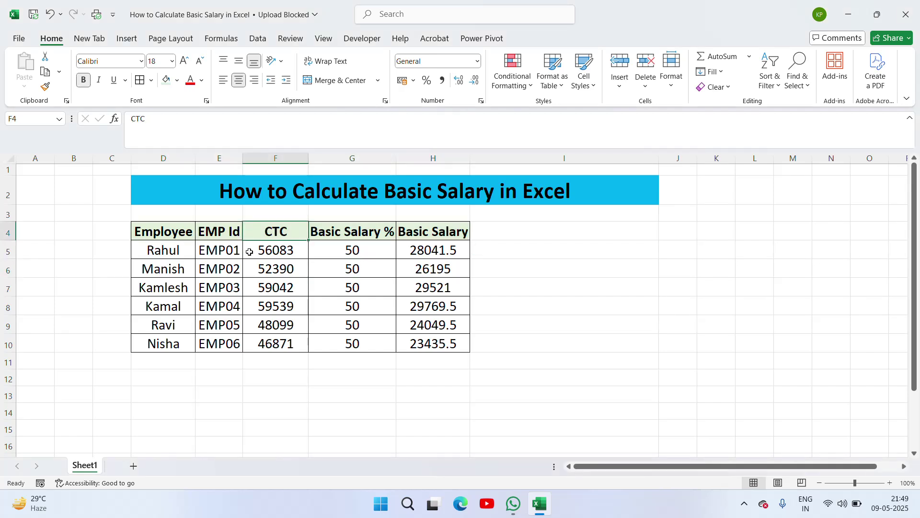
{"action": "left_click", "coordinate": [269, 255]}
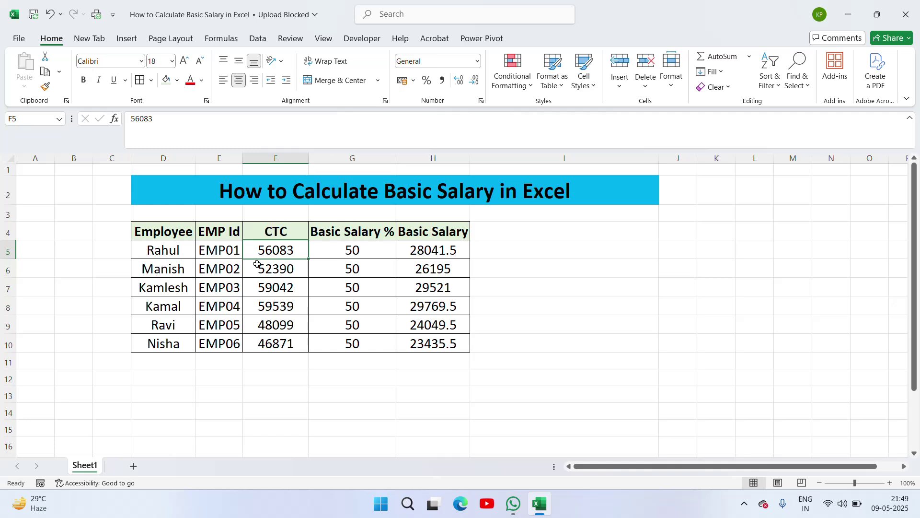
{"action": "left_click", "coordinate": [340, 254]}
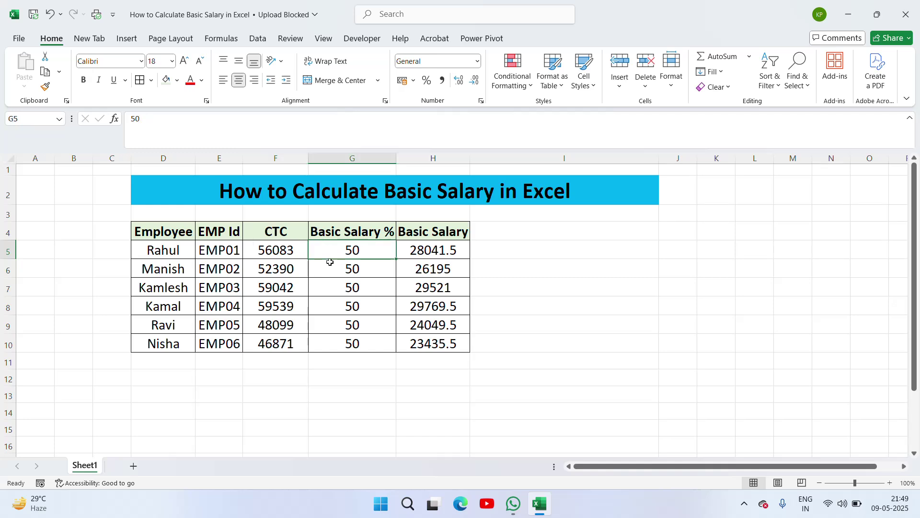
{"action": "left_click", "coordinate": [427, 256]}
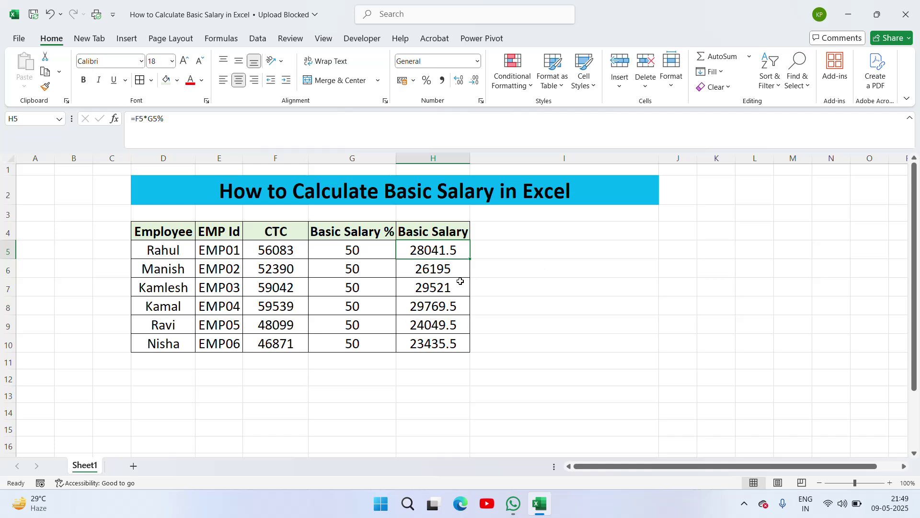
{"action": "left_click", "coordinate": [445, 285]}
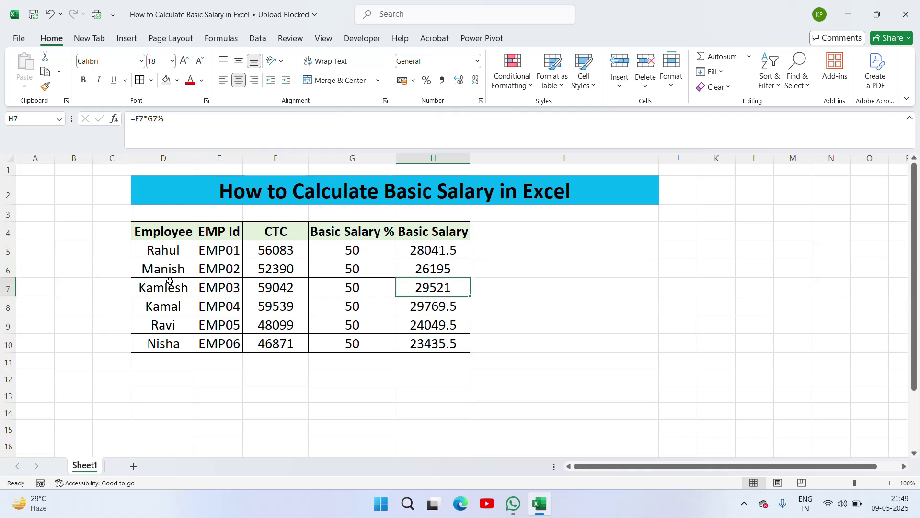
{"action": "left_click", "coordinate": [151, 272]}
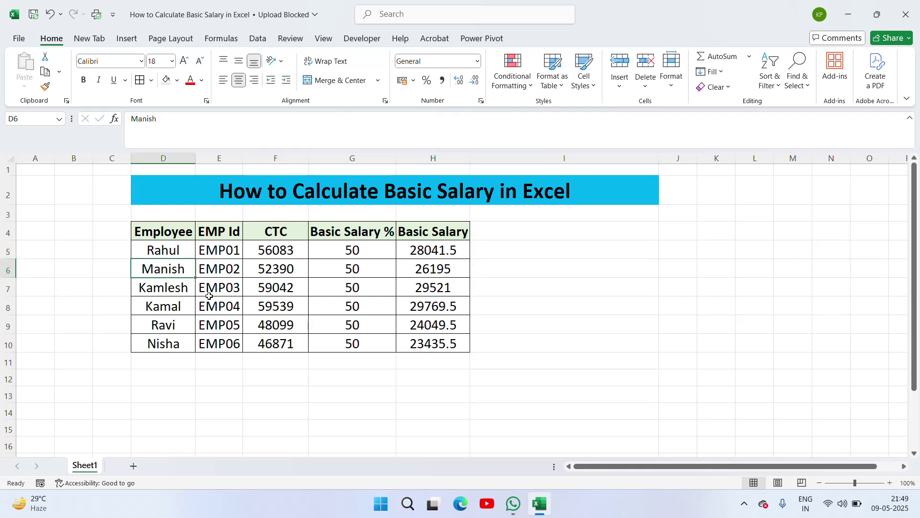
{"action": "left_click", "coordinate": [467, 293]}
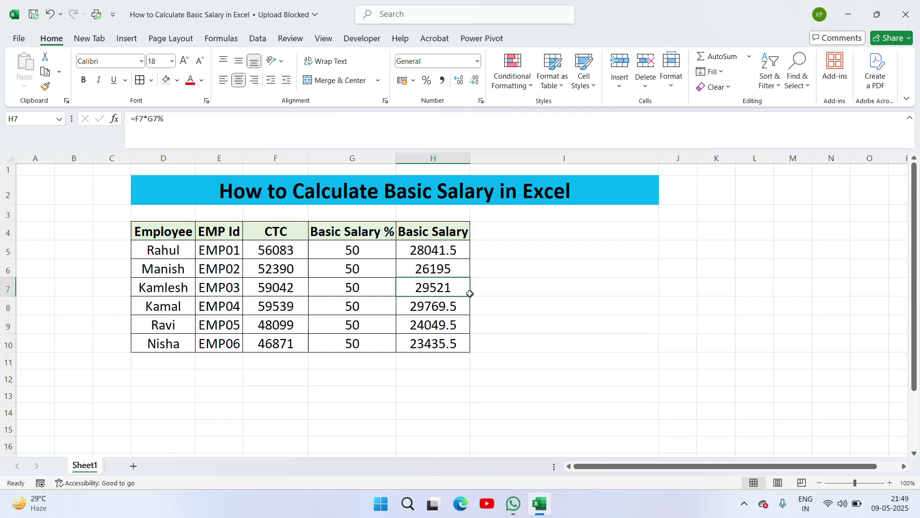
Step: Set the first employee's CTC in F5 to 38000 and check the Basic Salary in H5
{"action": "left_click", "coordinate": [295, 249]}
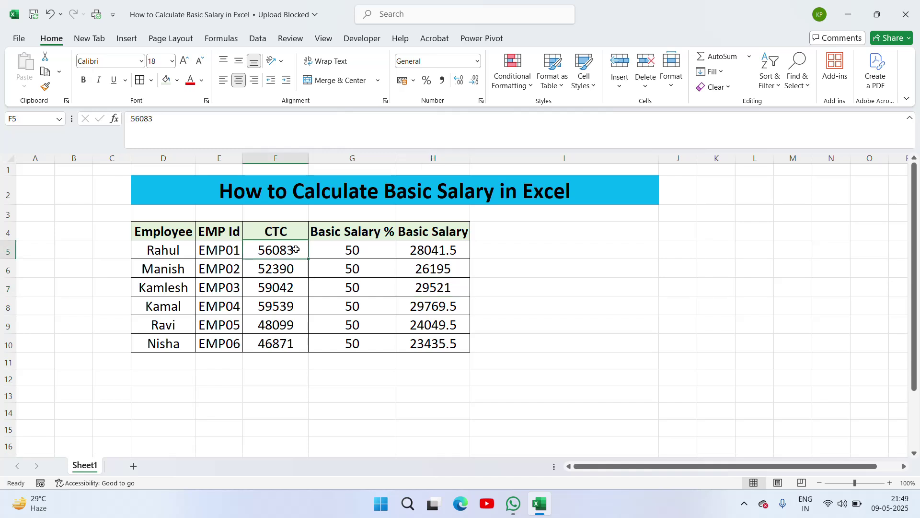
{"action": "type", "text": "38000"}
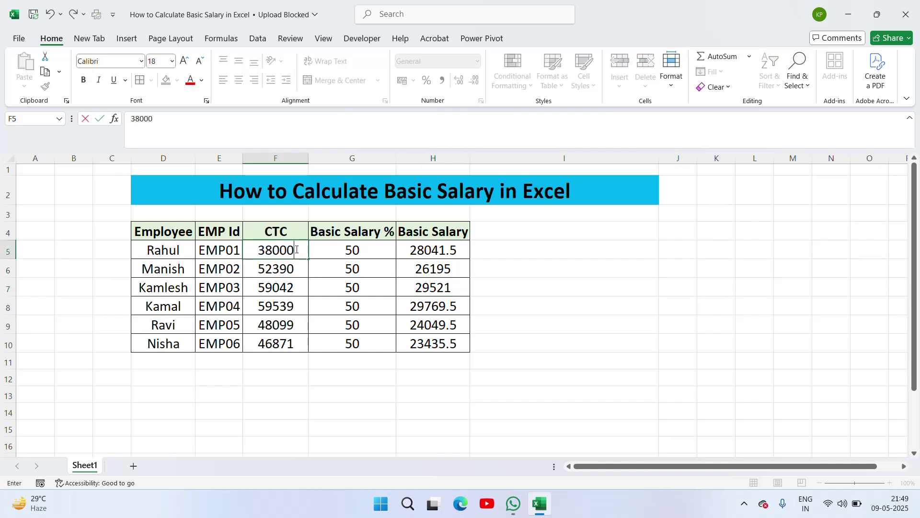
{"action": "key", "text": "Return"}
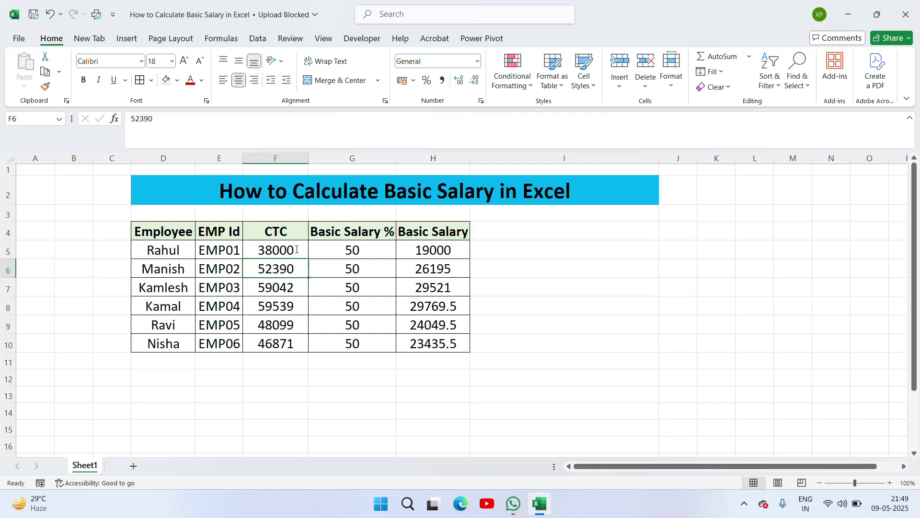
{"action": "left_click", "coordinate": [296, 249]}
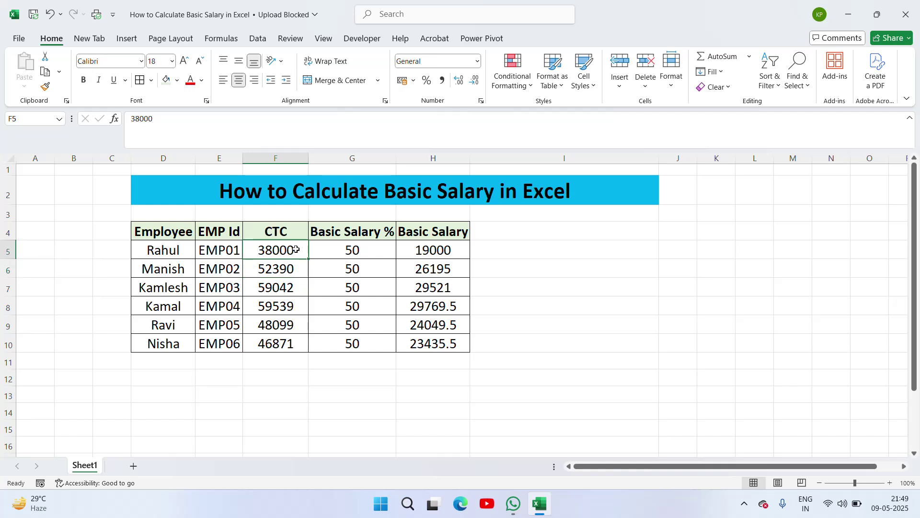
{"action": "left_click", "coordinate": [448, 246]}
Step: Set the CTC values in F6:F9 to 50000, 60000, 80000 and 100000
{"action": "key", "text": "Down"}
{"action": "key", "text": "Left"}
{"action": "key", "text": "Left"}
{"action": "type", "text": "5"}
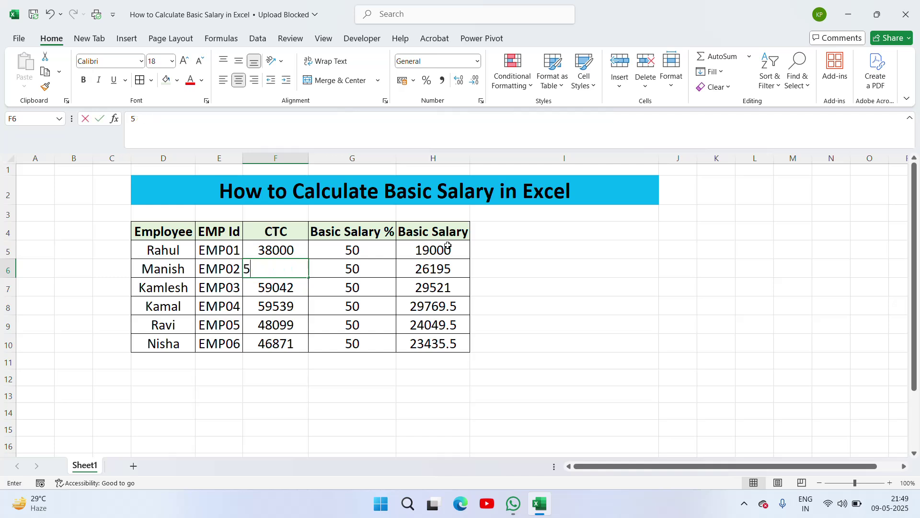
{"action": "type", "text": "0000"}
{"action": "key", "text": "Return"}
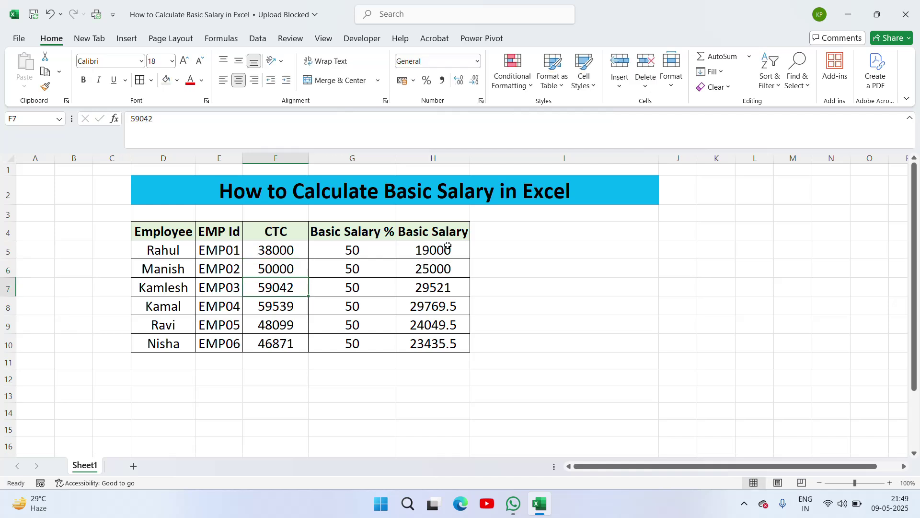
{"action": "type", "text": "600"}
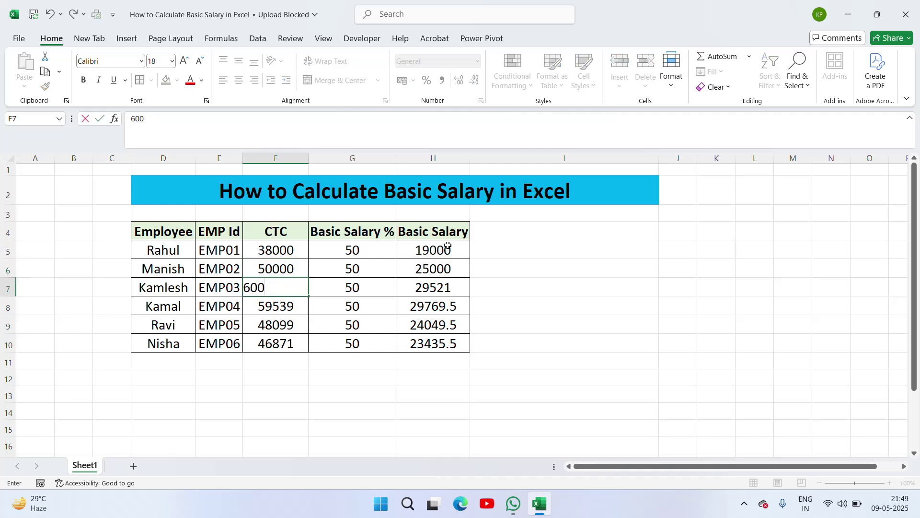
{"action": "type", "text": "00"}
{"action": "key", "text": "Return"}
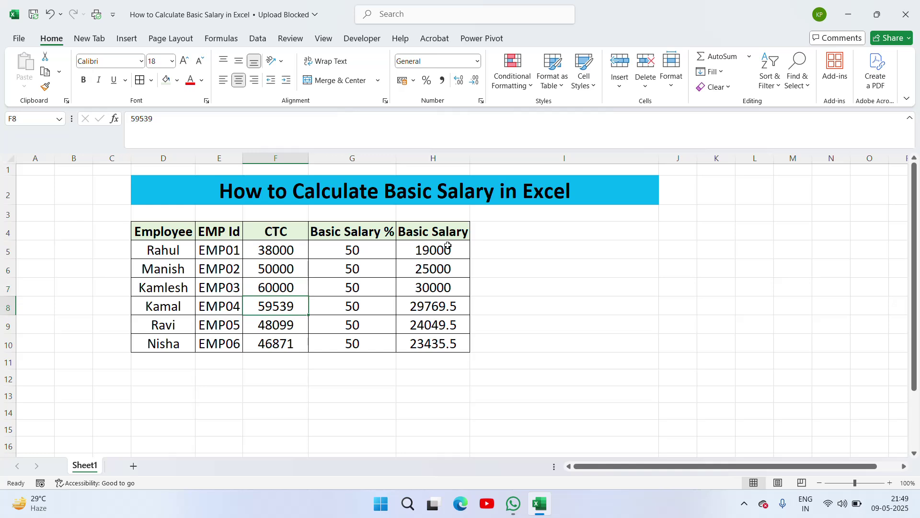
{"action": "type", "text": "80000"}
{"action": "key", "text": "Return"}
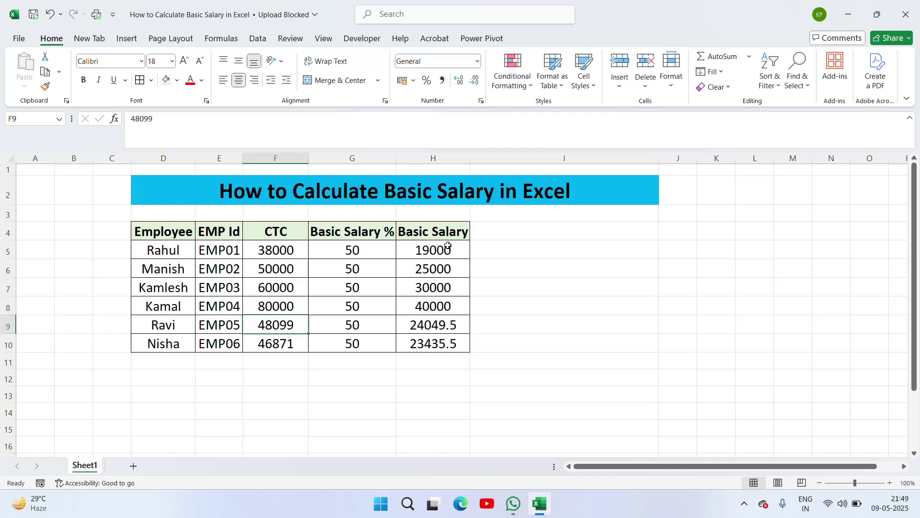
{"action": "type", "text": "100000"}
{"action": "key", "text": "Return"}
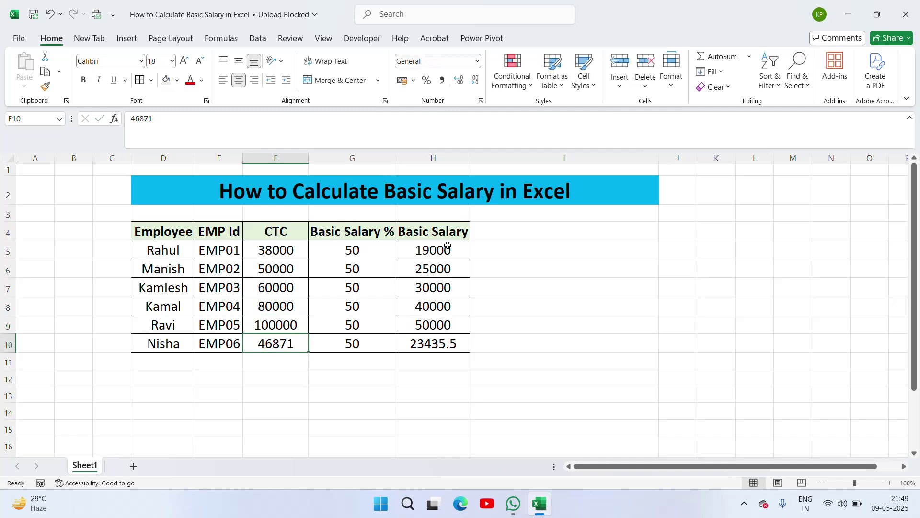
Step: Review the edited CTC entries against the Basic Salary results and the Basic Salary % column
{"action": "key", "text": "Up"}
{"action": "key", "text": "Up"}
{"action": "key", "text": "Up"}
{"action": "key", "text": "Up"}
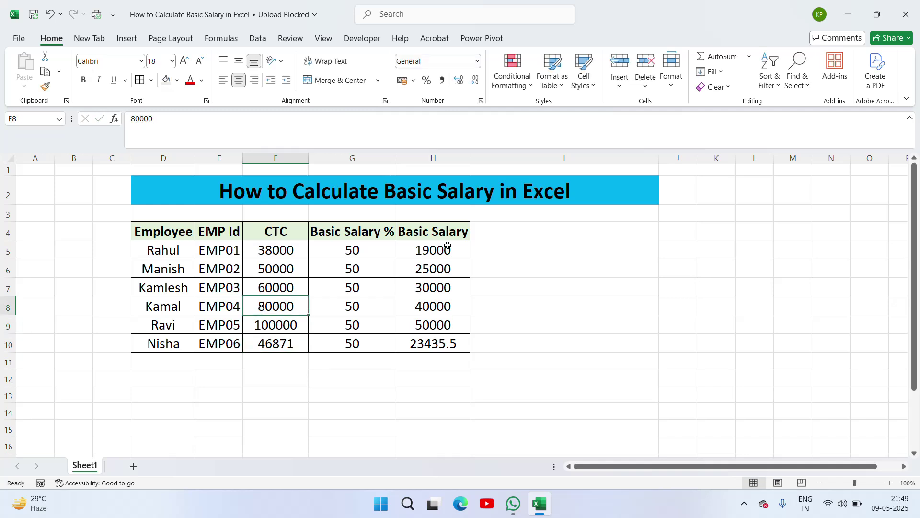
{"action": "key", "text": "Right"}
{"action": "key", "text": "Right"}
{"action": "key", "text": "Up"}
{"action": "key", "text": "Up"}
{"action": "key", "text": "Left"}
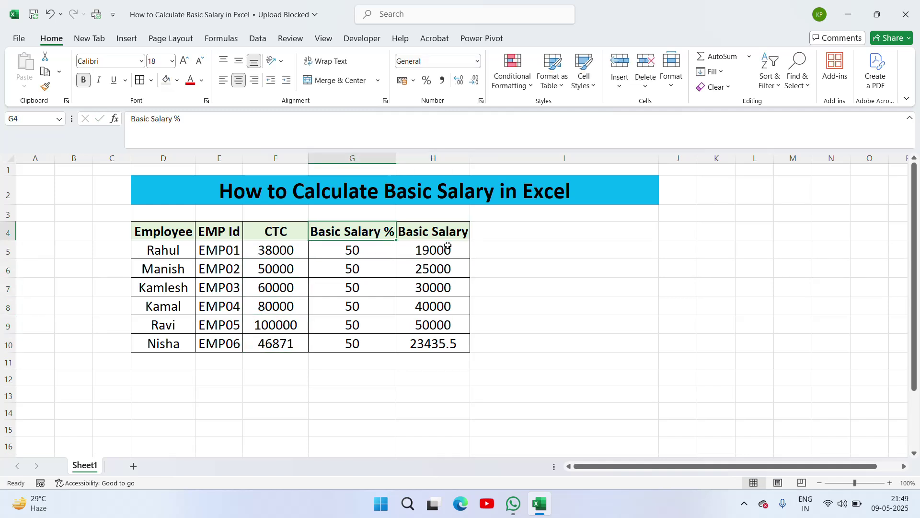
Step: Clear all the Basic Salary % values in G5:G10
{"action": "key", "text": "Down"}
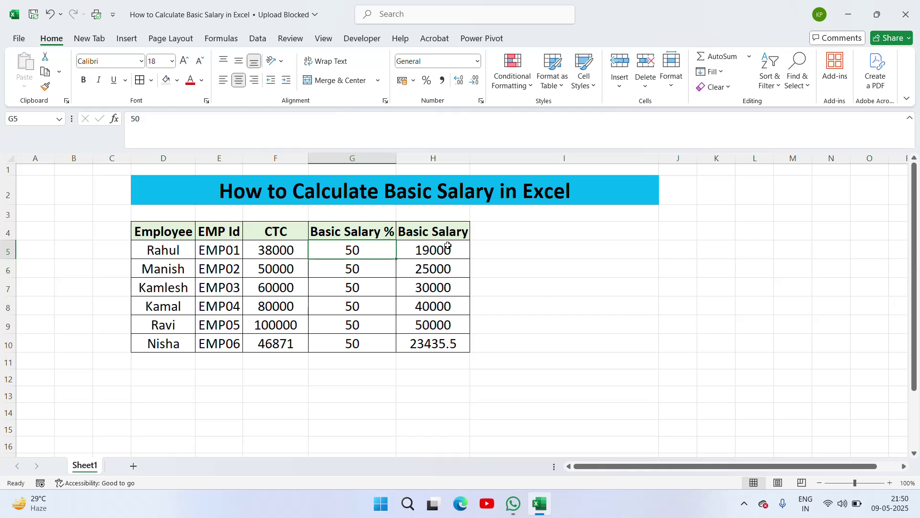
{"action": "key", "text": "Left"}
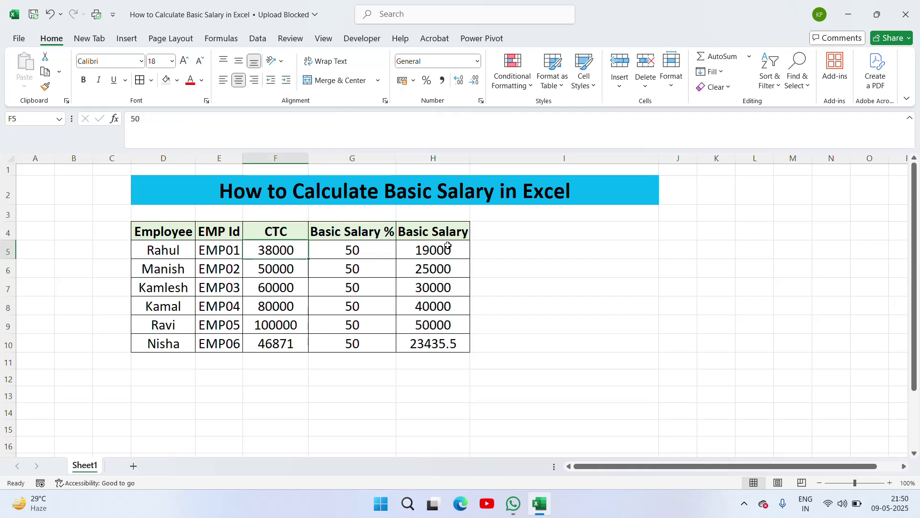
{"action": "key", "text": "Right"}
{"action": "key", "text": "ctrl+shift+Down"}
{"action": "key", "text": "Down"}
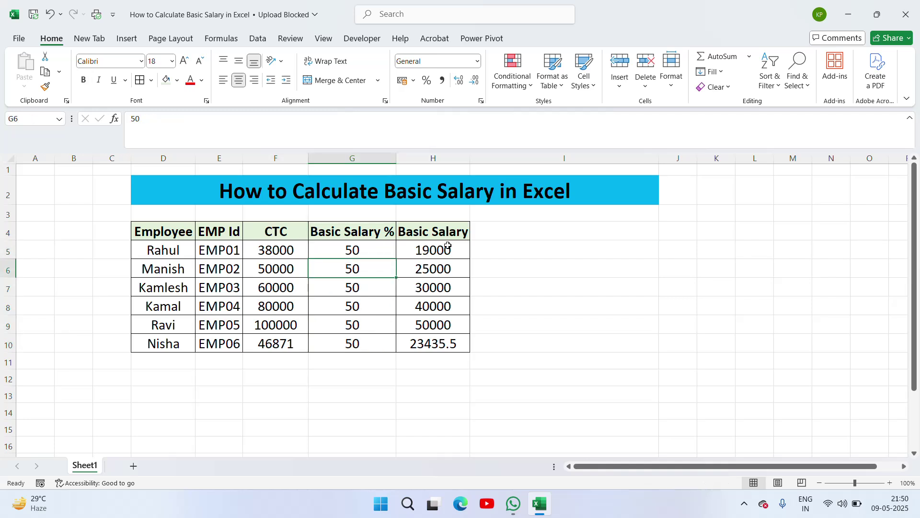
{"action": "key", "text": "Up"}
{"action": "key", "text": "shift+Down"}
{"action": "key", "text": "ctrl+shift+Down"}
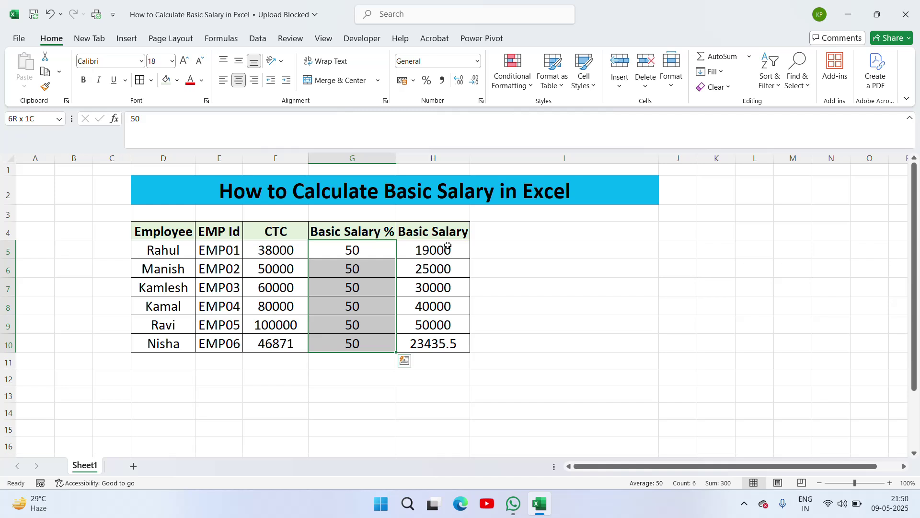
{"action": "key", "text": "Delete"}
{"action": "key", "text": "Down"}
{"action": "key", "text": "Up"}
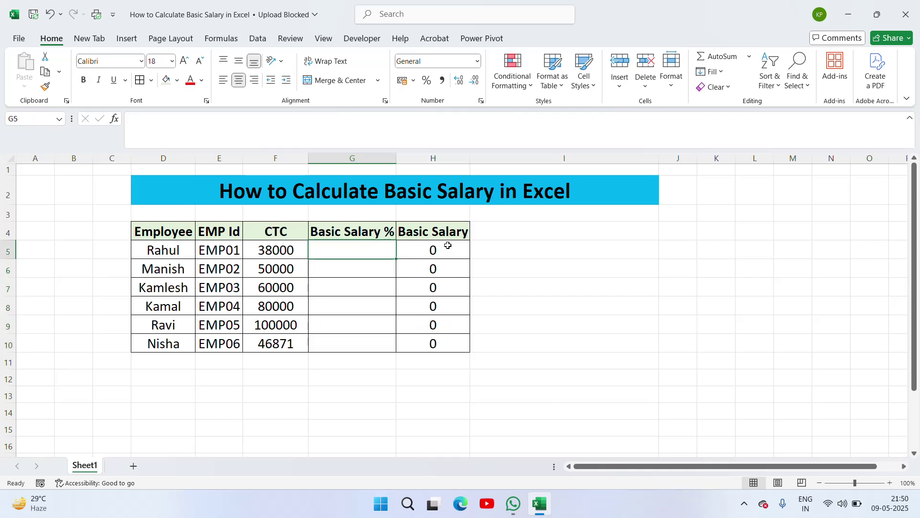
Step: Rename the CTC header in F4 as "Gross Salary" and fit column F's width to it
{"action": "key", "text": "Up"}
{"action": "key", "text": "Left"}
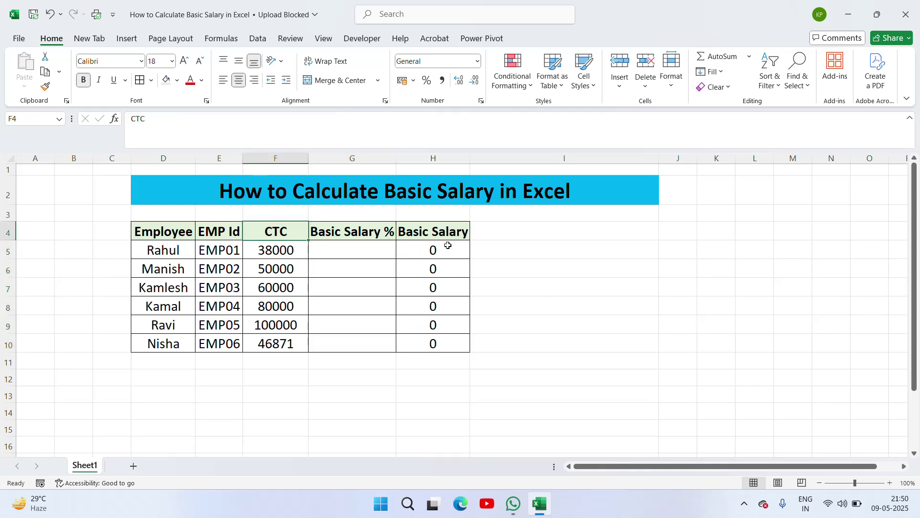
{"action": "type", "text": "Gr"}
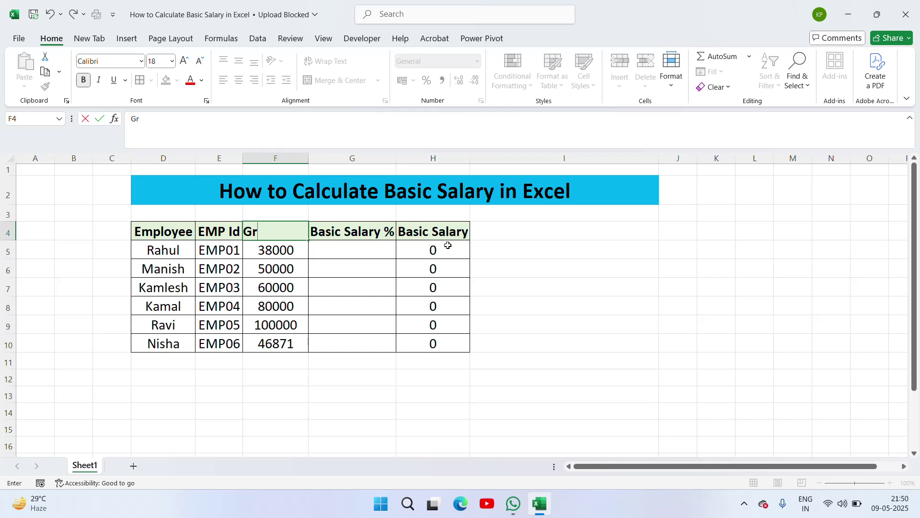
{"action": "type", "text": "oss Salary"}
{"action": "key", "text": "ctrl+Return"}
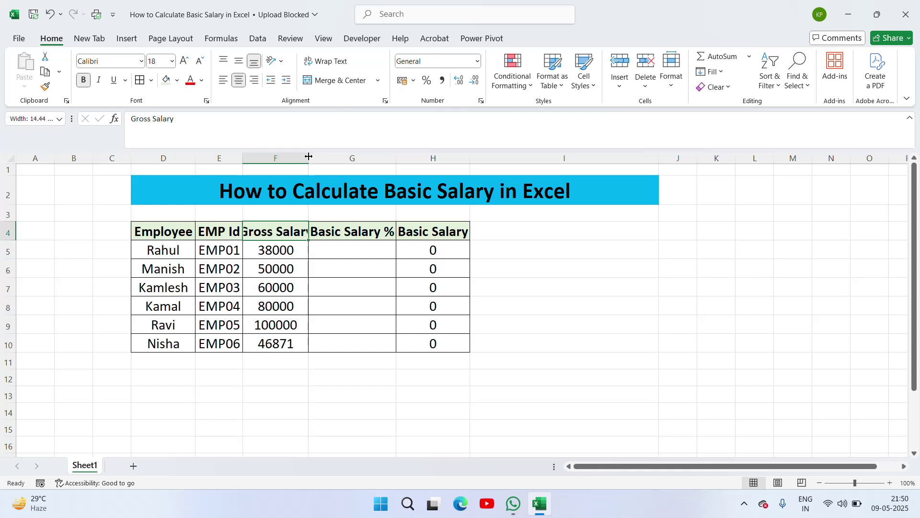
{"action": "double_click", "coordinate": [308, 158]}
Step: Enter 40 as the first employee's Basic Salary % in G5 and copy it through G10
{"action": "left_click", "coordinate": [398, 232]}
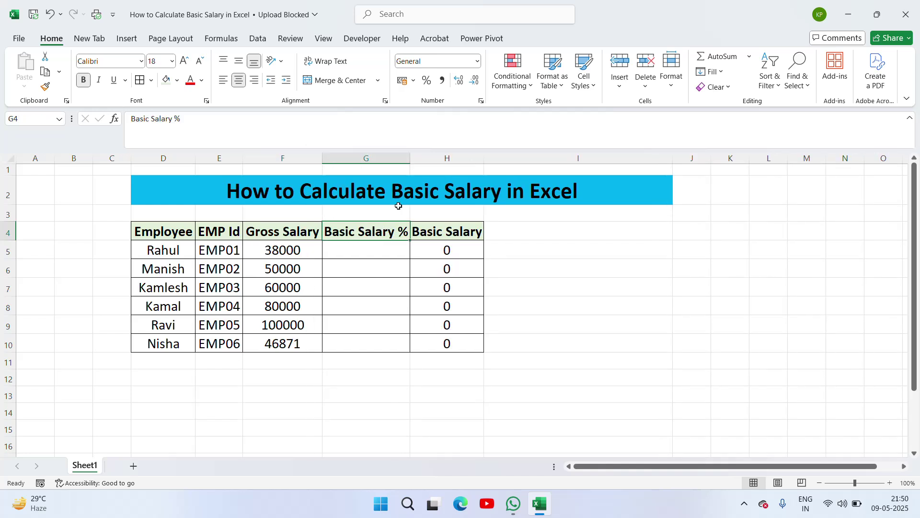
{"action": "left_click", "coordinate": [374, 258]}
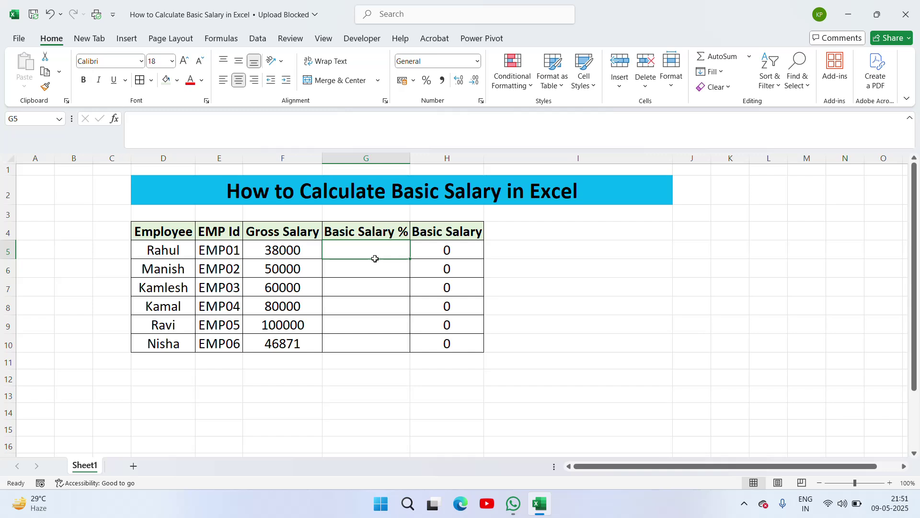
{"action": "type", "text": "40"}
{"action": "key", "text": "ctrl+Return"}
{"action": "key", "text": "ctrl+c"}
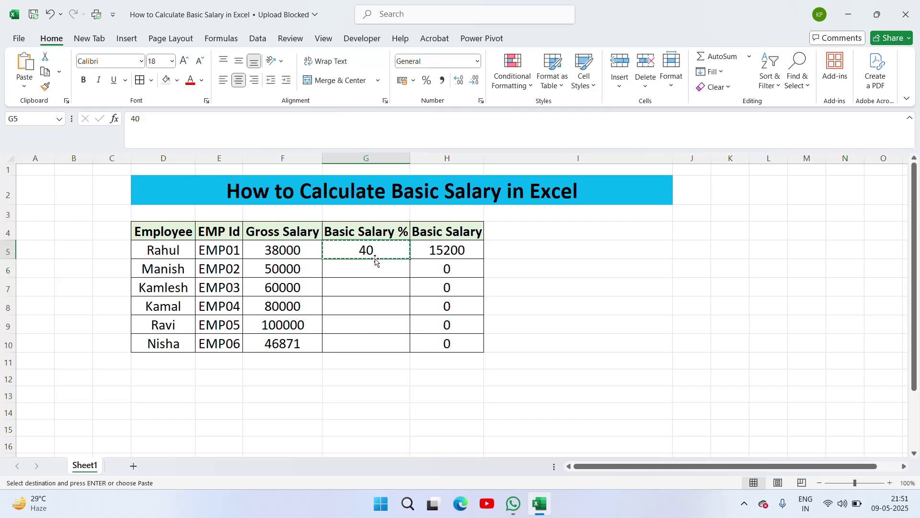
{"action": "key", "text": "shift+Down"}
{"action": "key", "text": "shift+Down"}
{"action": "key", "text": "shift+Down"}
{"action": "key", "text": "shift+Down"}
{"action": "key", "text": "shift+Down"}
{"action": "key", "text": "ctrl+v"}
{"action": "key", "text": "Escape"}
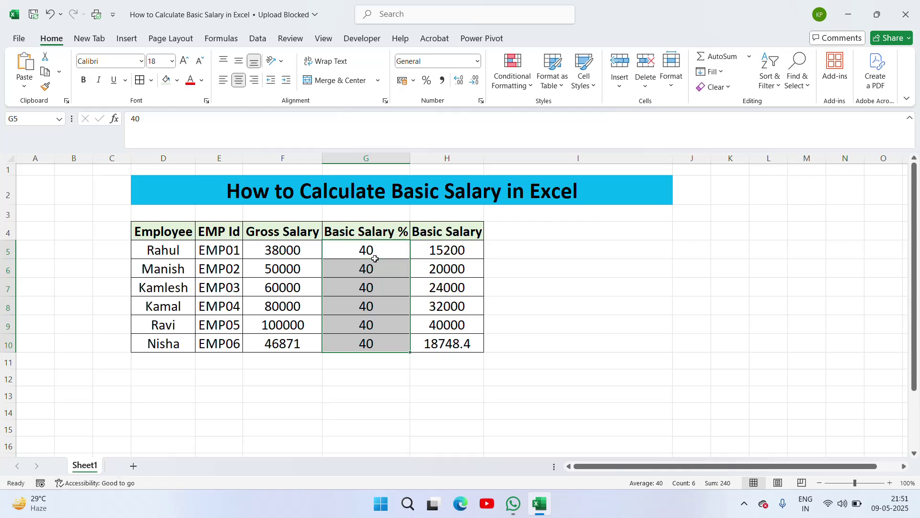
Step: Check the Basic Salary formulas in H5 and H6 against the Gross Salary and Basic Salary % columns
{"action": "key", "text": "Right"}
{"action": "key", "text": "Left"}
{"action": "key", "text": "Right"}
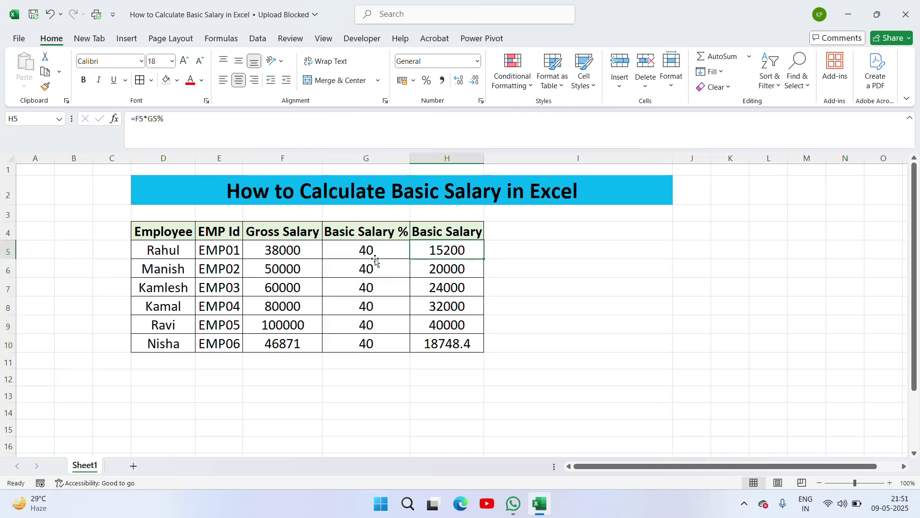
{"action": "key", "text": "Left"}
{"action": "key", "text": "Right"}
{"action": "left_click", "coordinate": [288, 230]}
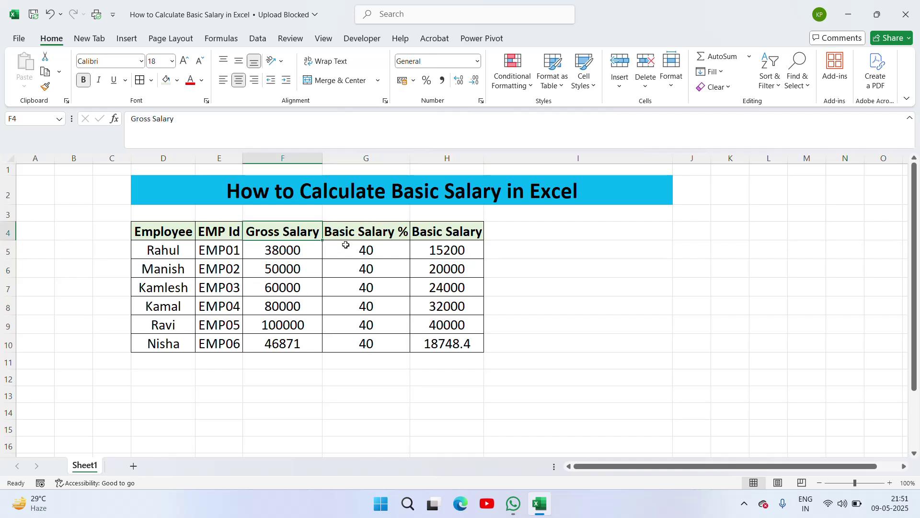
{"action": "left_click", "coordinate": [377, 257]}
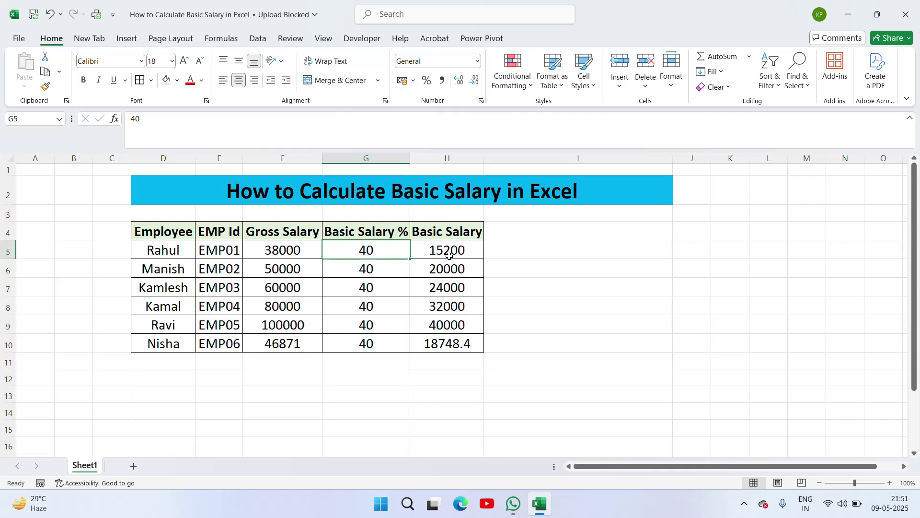
{"action": "left_click", "coordinate": [454, 251]}
{"action": "left_click", "coordinate": [456, 266]}
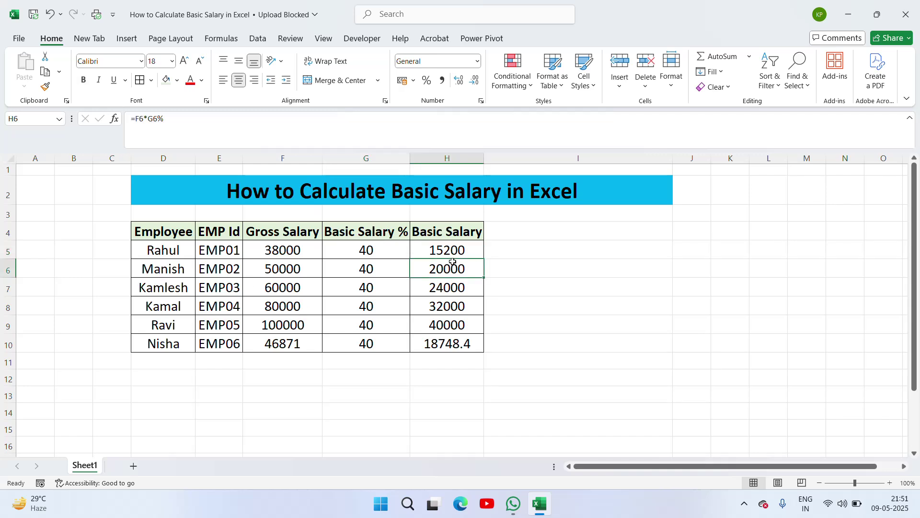
Step: Review the first employee's percentage, basic salary and gross salary cells along with their column headers
{"action": "left_click", "coordinate": [357, 255]}
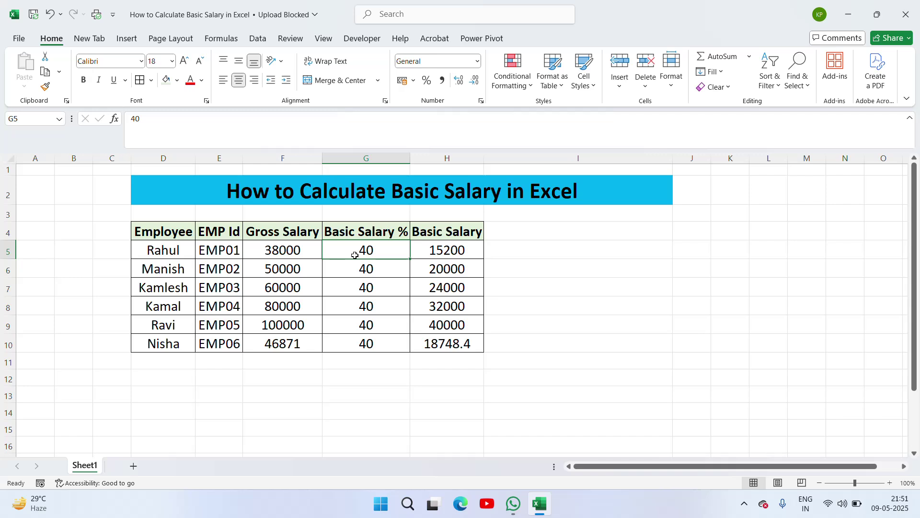
{"action": "left_click", "coordinate": [448, 254]}
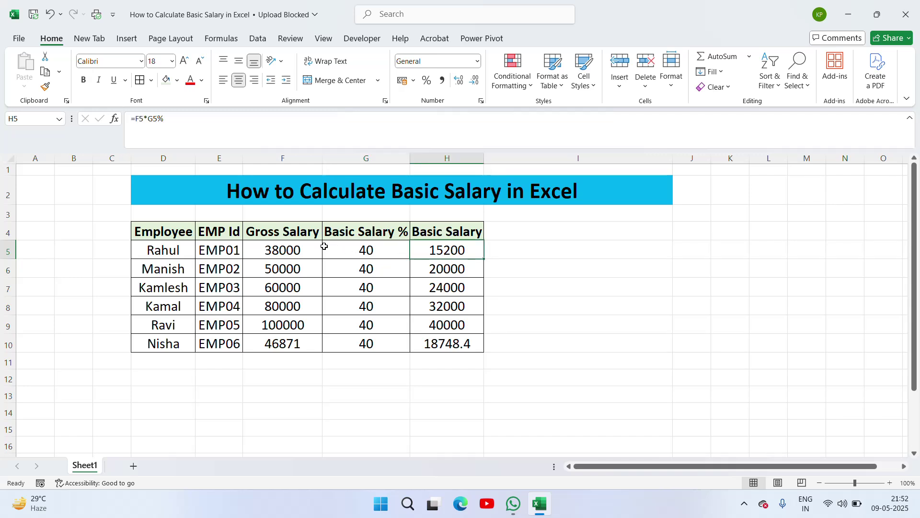
{"action": "left_click", "coordinate": [301, 251]}
{"action": "left_click", "coordinate": [301, 232]}
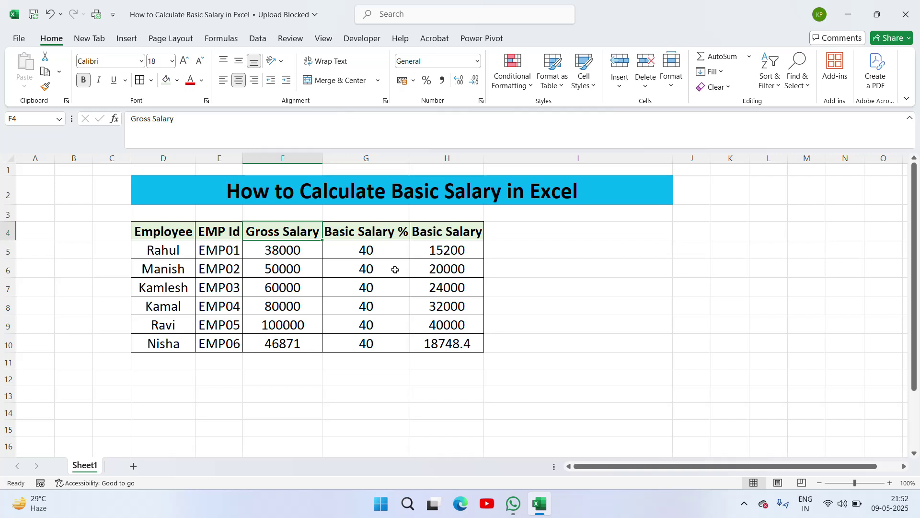
{"action": "left_click", "coordinate": [464, 230]}
{"action": "left_click", "coordinate": [356, 228]}
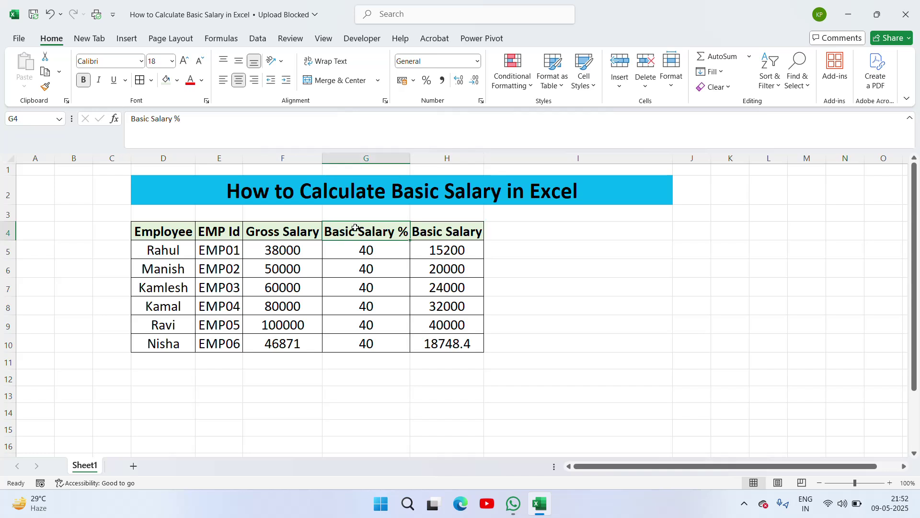
{"action": "left_click", "coordinate": [136, 216]}
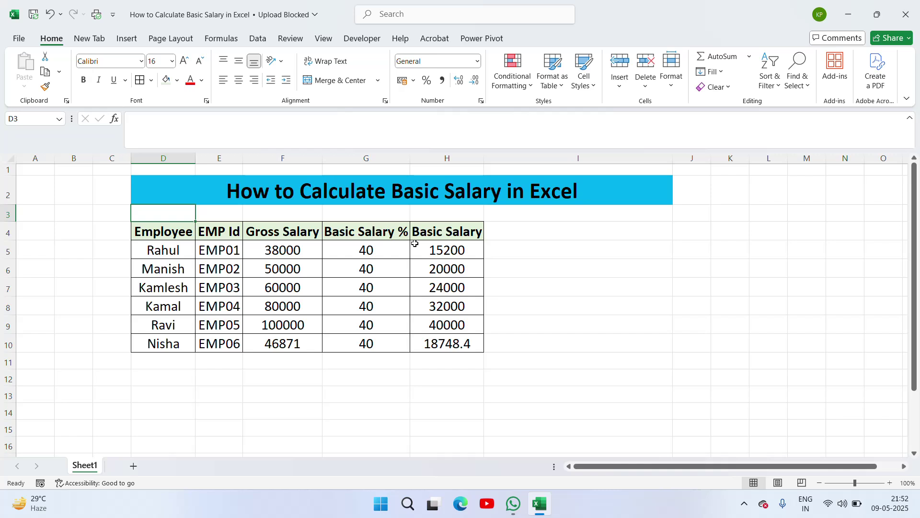
Step: Add a note beside the table with "CTC" in J5 and "45 to 50" in K5
{"action": "left_click", "coordinate": [583, 250]}
{"action": "key", "text": "Right"}
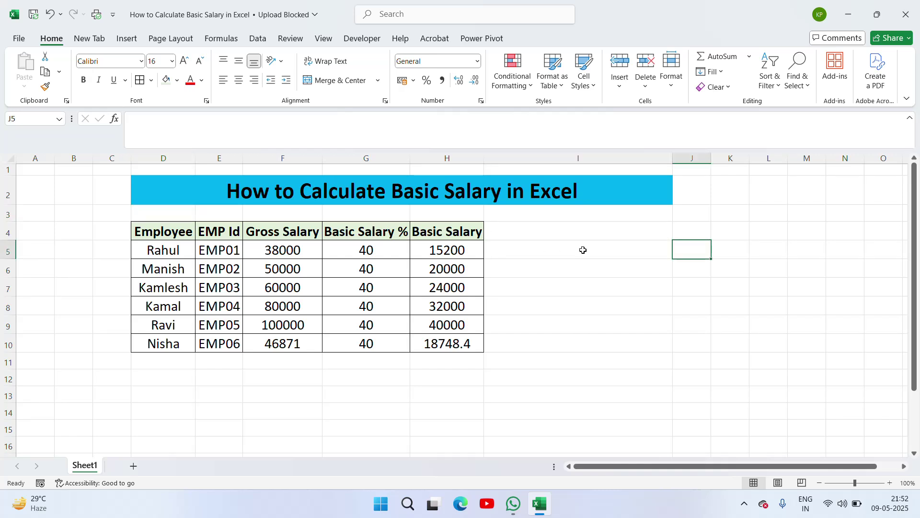
{"action": "type", "text": "CTC"}
{"action": "key", "text": "Return"}
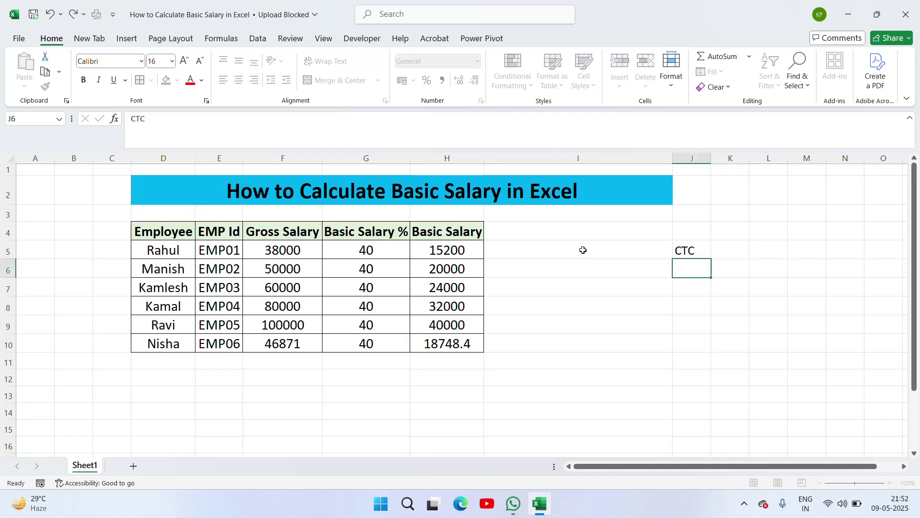
{"action": "key", "text": "Up"}
{"action": "key", "text": "Right"}
{"action": "type", "text": "45"}
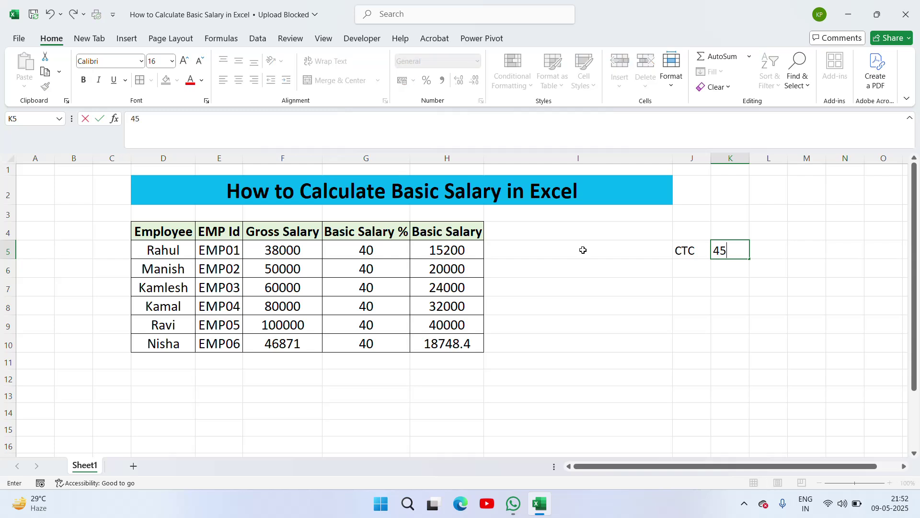
{"action": "type", "text": " to 50"}
{"action": "key", "text": "Return"}
Step: Add a second note line with "Gross" in J6 and 40 in K6
{"action": "key", "text": "Left"}
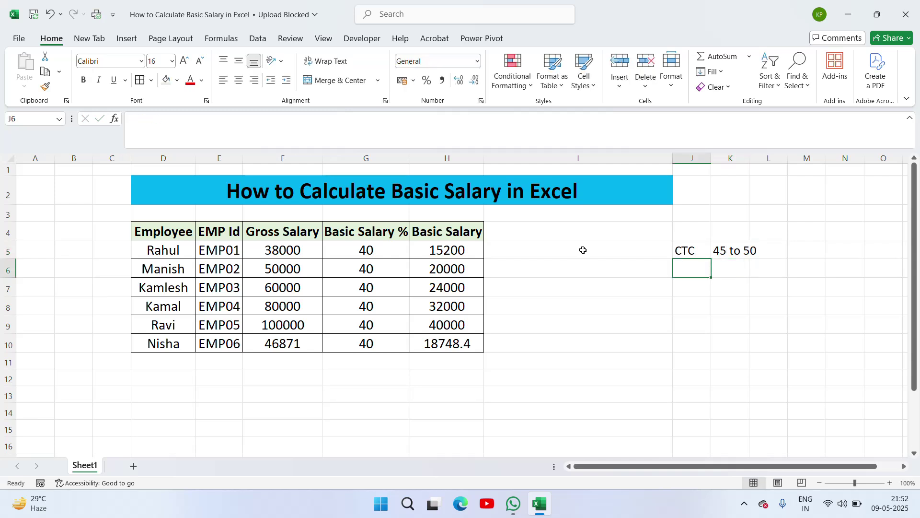
{"action": "type", "text": "Gross"}
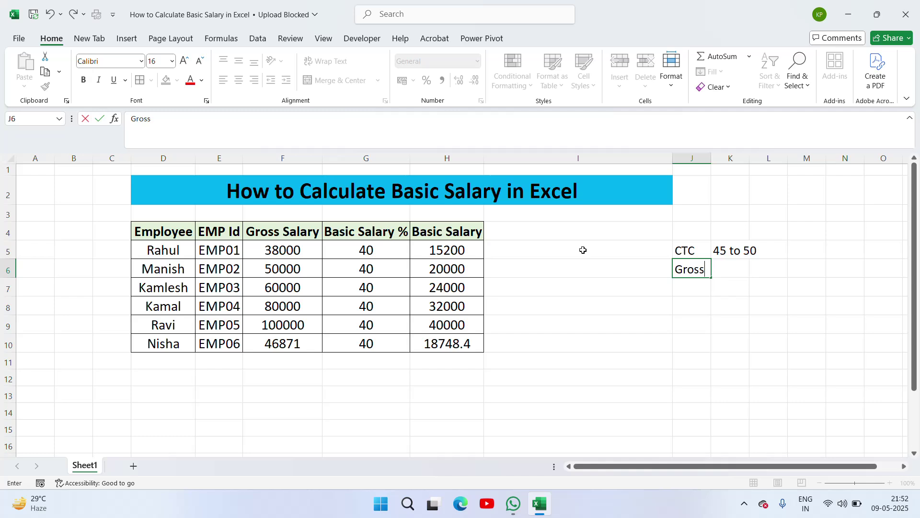
{"action": "key", "text": "Return"}
{"action": "key", "text": "Up"}
{"action": "key", "text": "Right"}
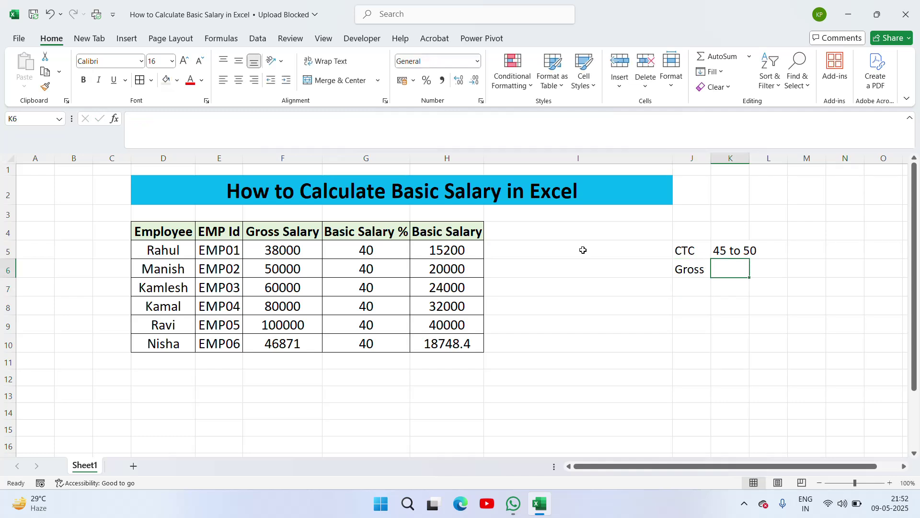
{"action": "type", "text": "40"}
{"action": "key", "text": "Return"}
{"action": "key", "text": "Up"}
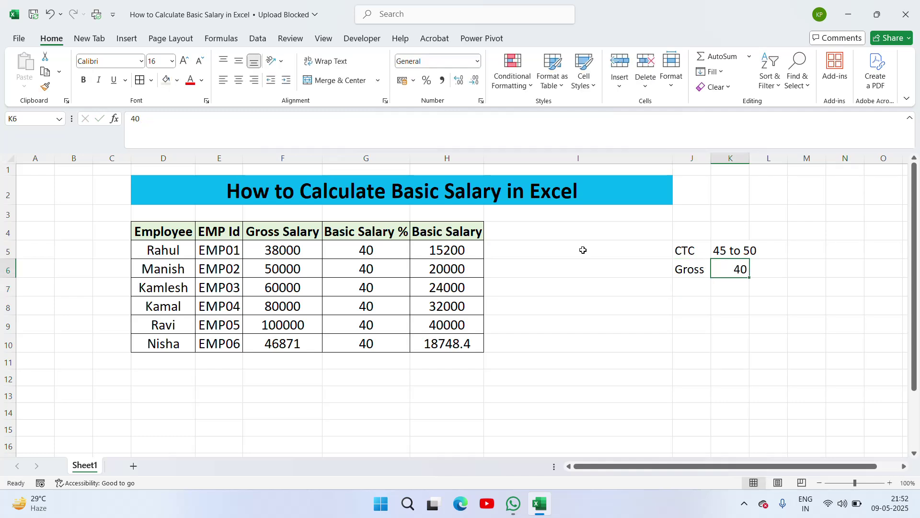
Step: Fit column K's width to the "45 to 50" entry
{"action": "key", "text": "Up"}
{"action": "key", "text": "Left"}
{"action": "key", "text": "Right"}
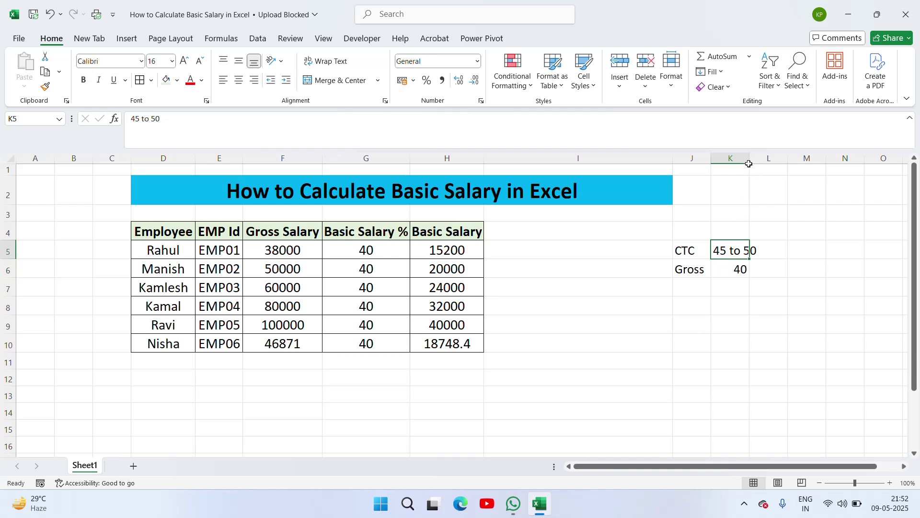
{"action": "double_click", "coordinate": [749, 159]}
Step: Review the CTC percentage note in row 5 against the first employee's salary figures
{"action": "left_click", "coordinate": [777, 246]}
{"action": "key", "text": "Left"}
{"action": "key", "text": "Left"}
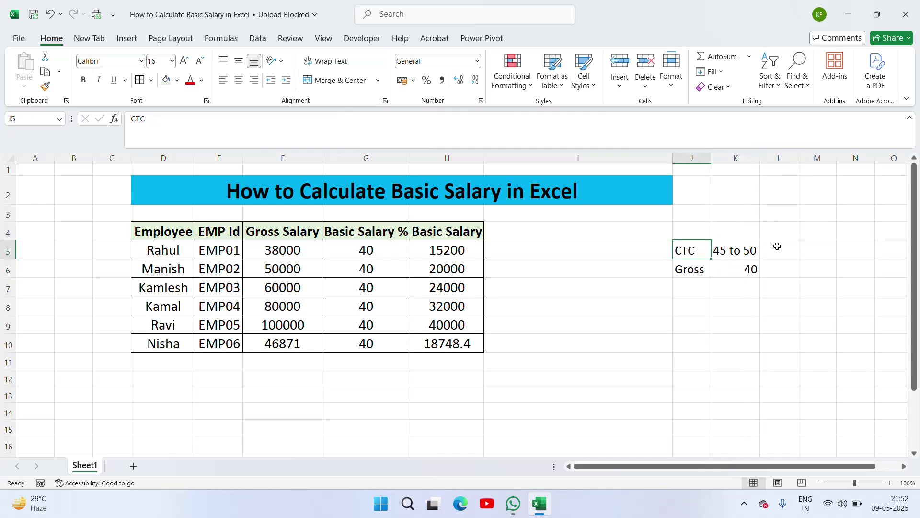
{"action": "key", "text": "Right"}
{"action": "key", "text": "Left"}
{"action": "key", "text": "Left"}
{"action": "key", "text": "Left"}
{"action": "key", "text": "Left"}
{"action": "key", "text": "Left"}
{"action": "key", "text": "Right"}
{"action": "key", "text": "Right"}
{"action": "key", "text": "Left"}
{"action": "key", "text": "Left"}
{"action": "key", "text": "Left"}
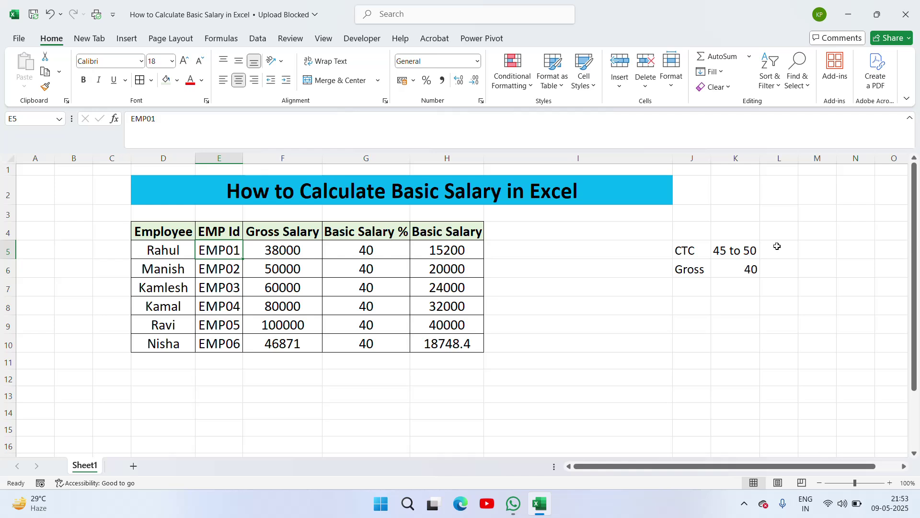
{"action": "left_click", "coordinate": [829, 506]}
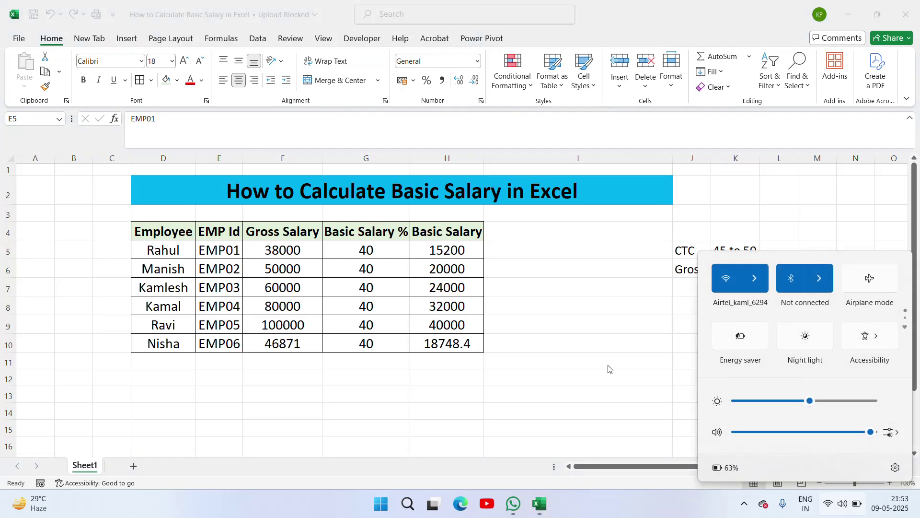
{"action": "left_click", "coordinate": [609, 368]}
{"action": "left_click", "coordinate": [744, 504]}
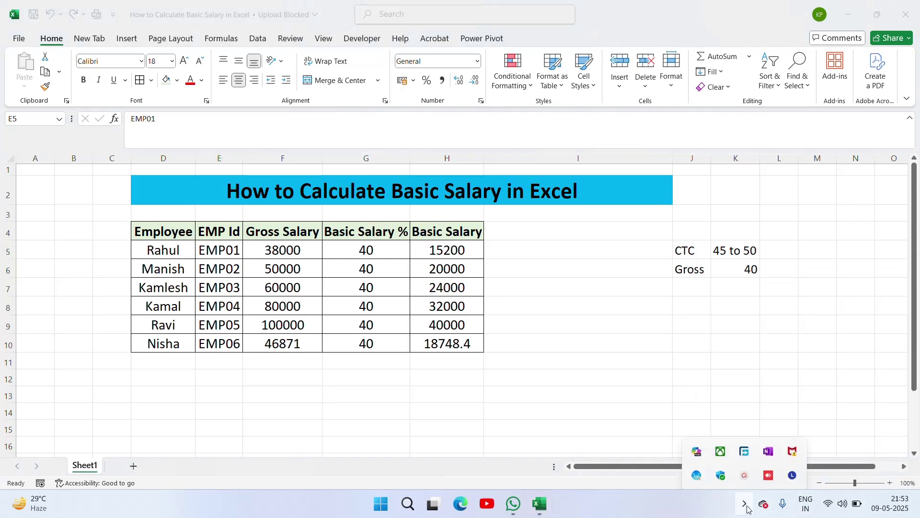
{"action": "left_click", "coordinate": [744, 474]}
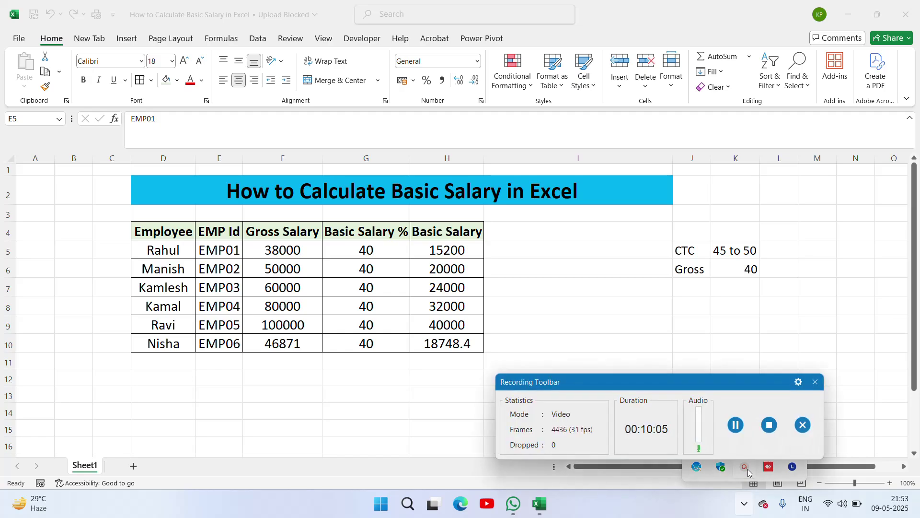
{"action": "left_click", "coordinate": [769, 424]}
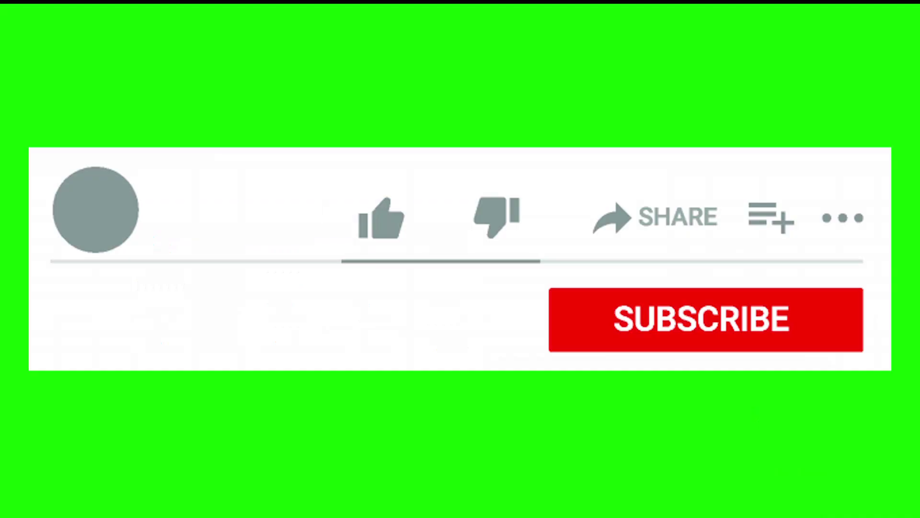